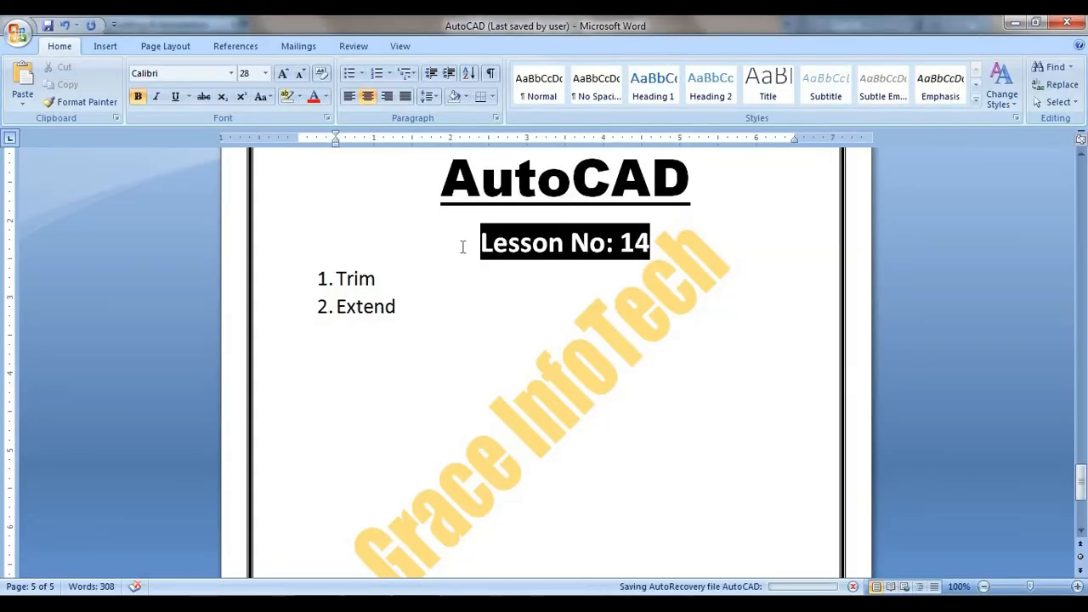
pyautogui.moveTo(463, 246); pyautogui.dragTo(610, 282)
pyautogui.click(459, 308)
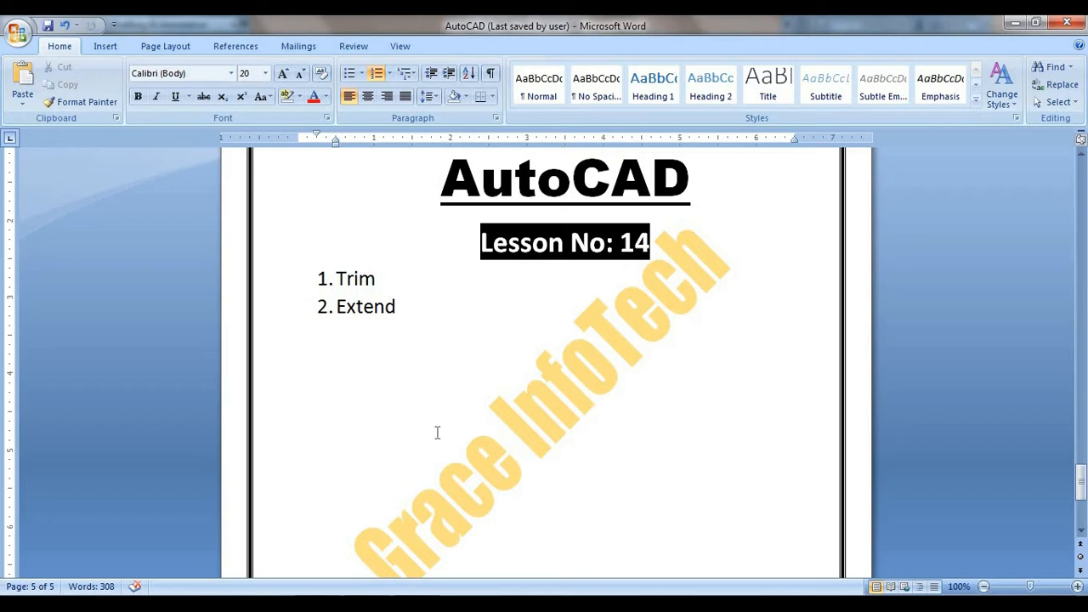
# - Switch to AutoCAD and draw a 10' by 10' rectangle starting from a corner just below the stepped outline
pyautogui.hotkey('alt', 'Tab')
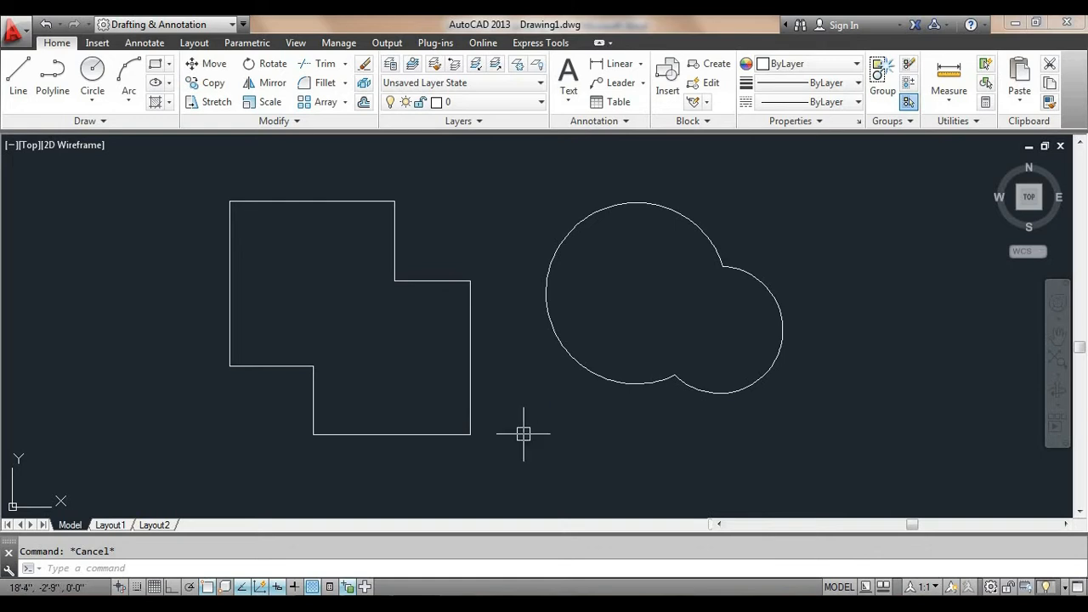
pyautogui.scroll(-2, 371, 354)
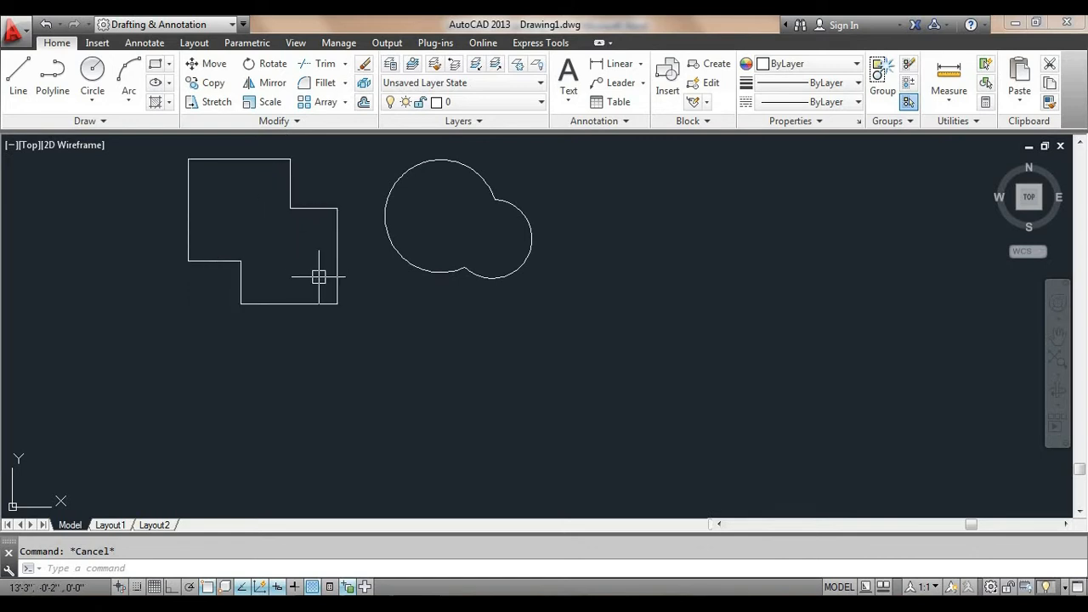
pyautogui.moveTo(321, 284)
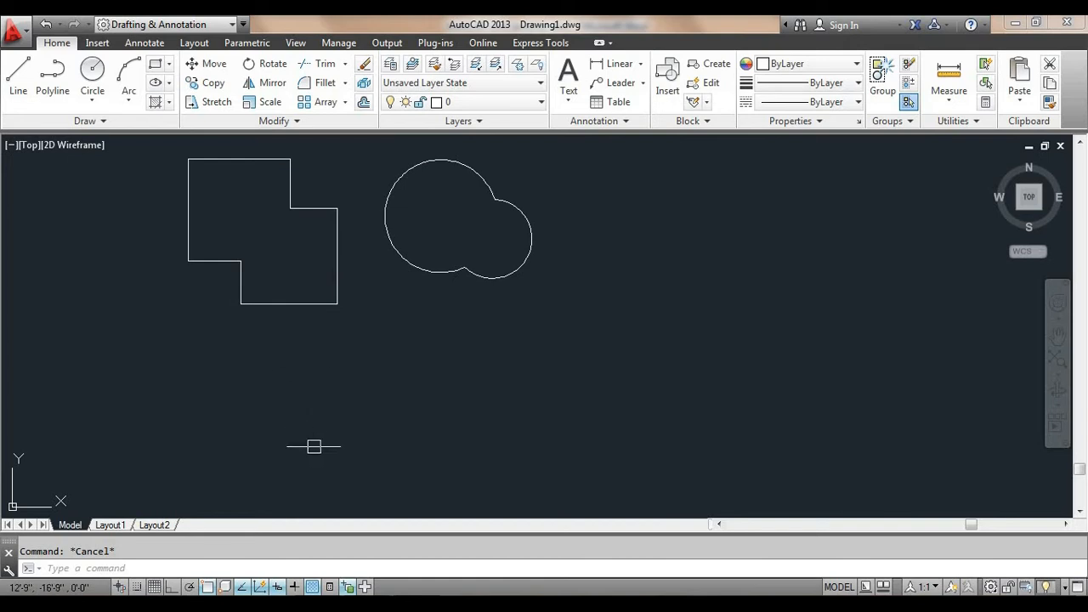
pyautogui.write('rec')
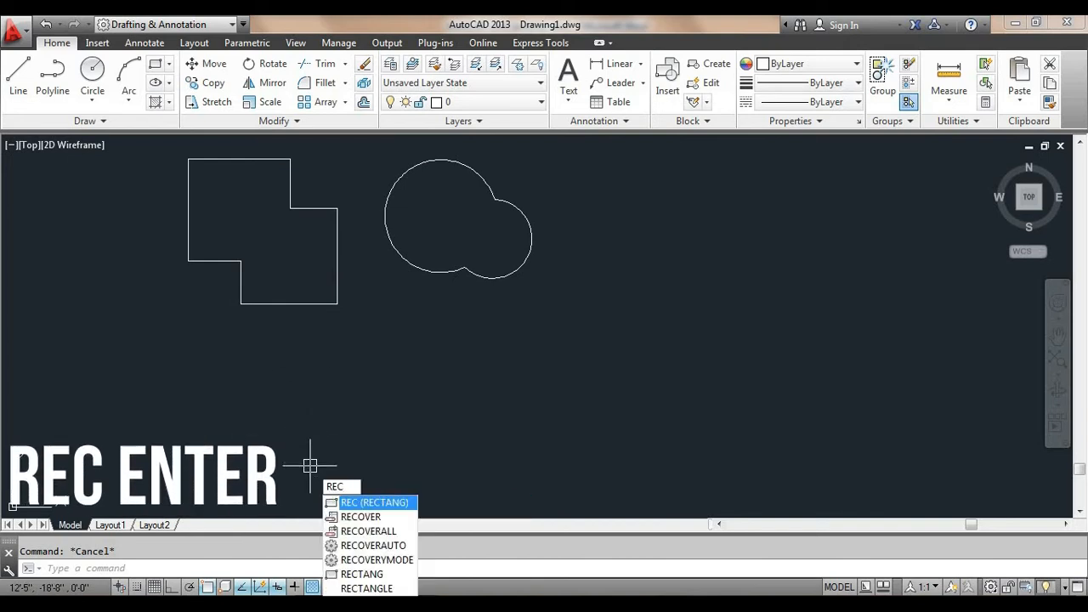
pyautogui.press('Return')
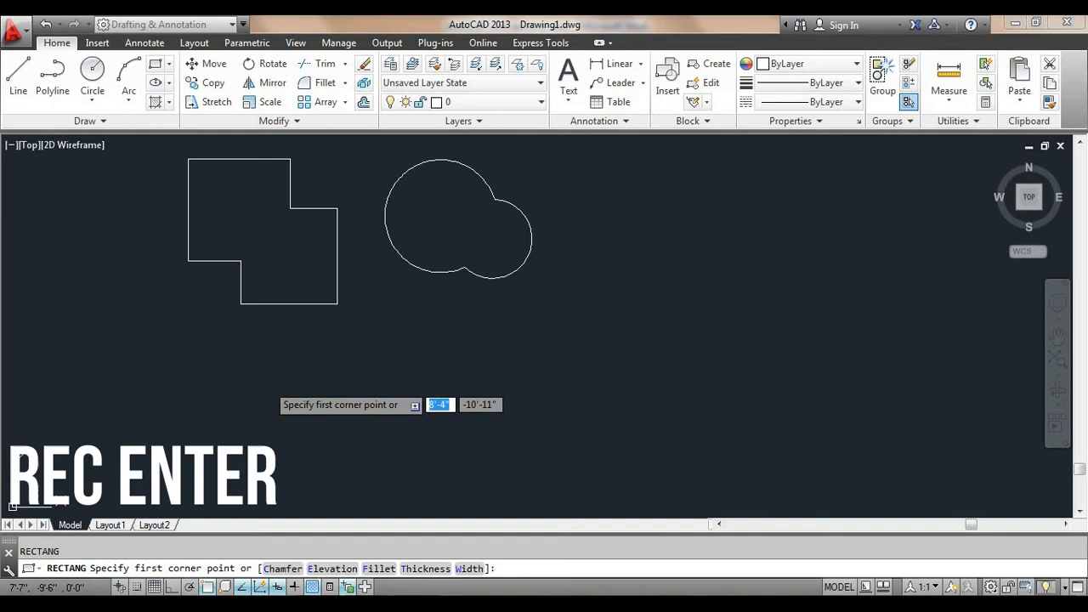
pyautogui.click(192, 341)
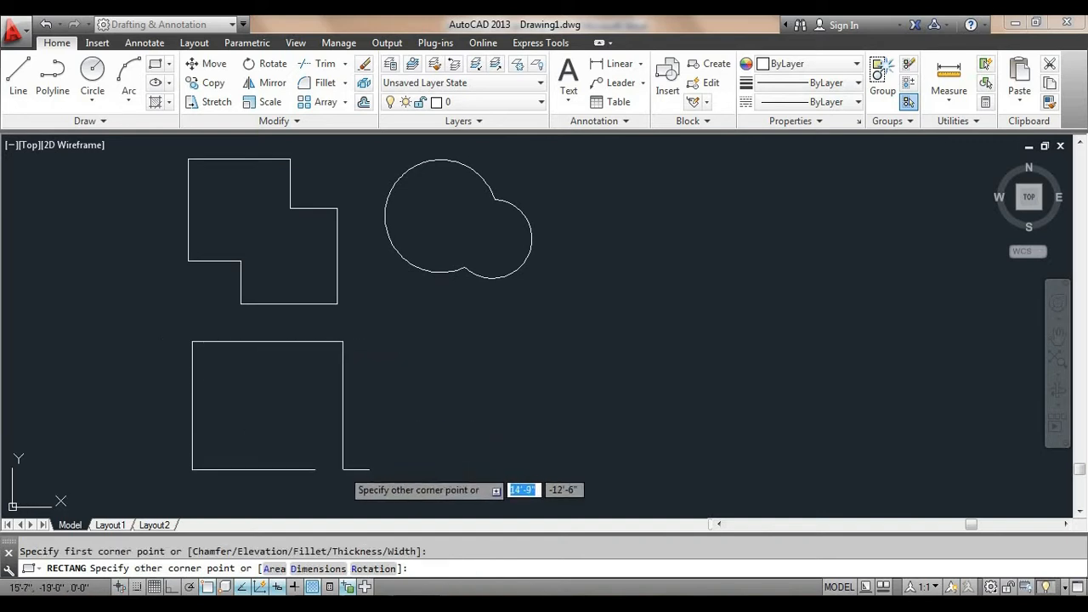
pyautogui.write('10')
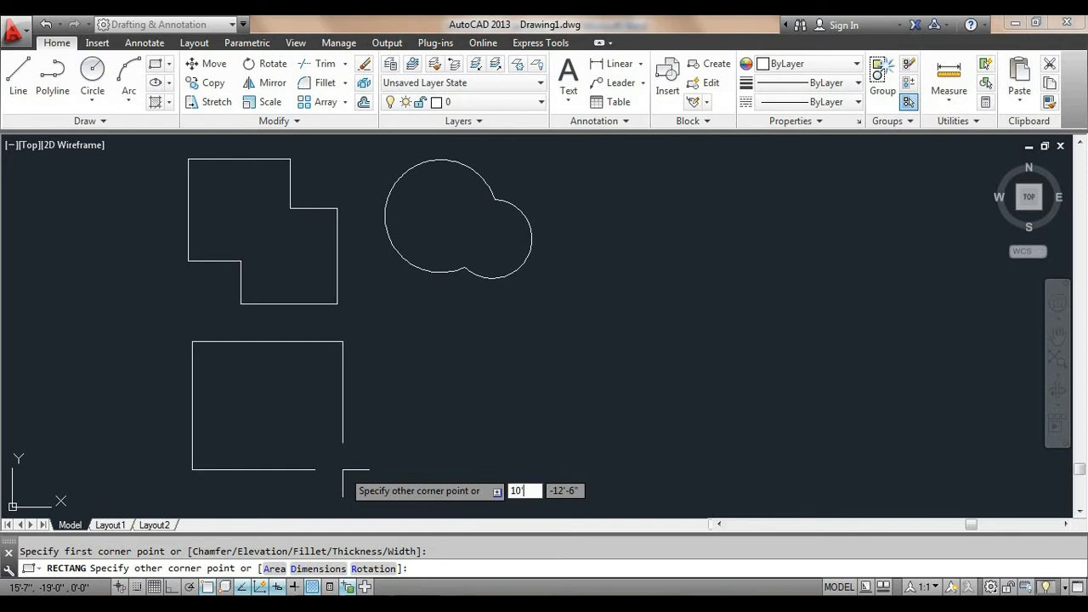
pyautogui.press('Tab')
pyautogui.write('10')
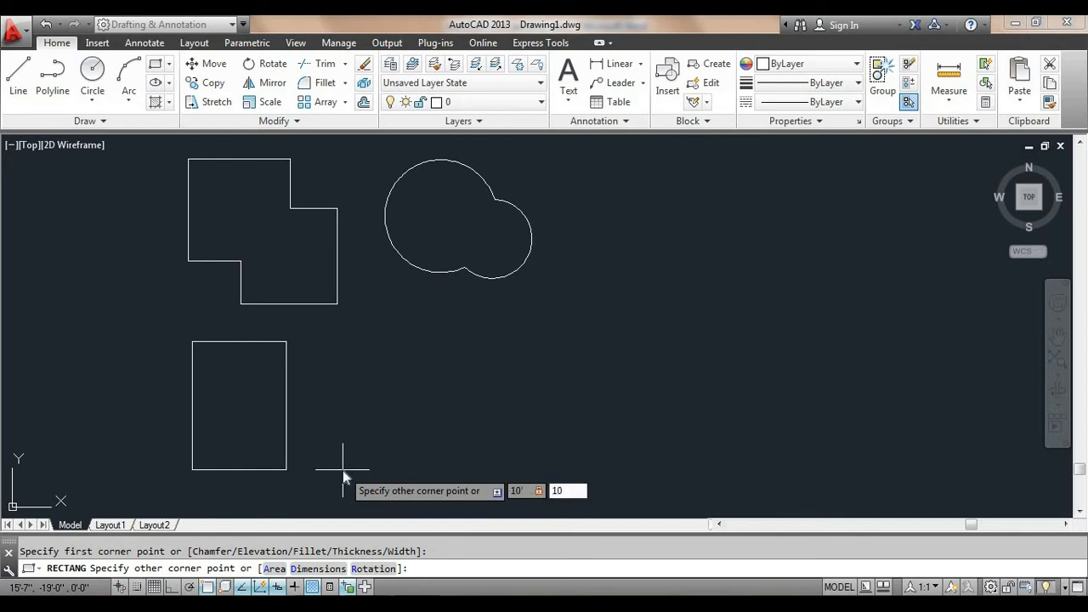
pyautogui.press('Return')
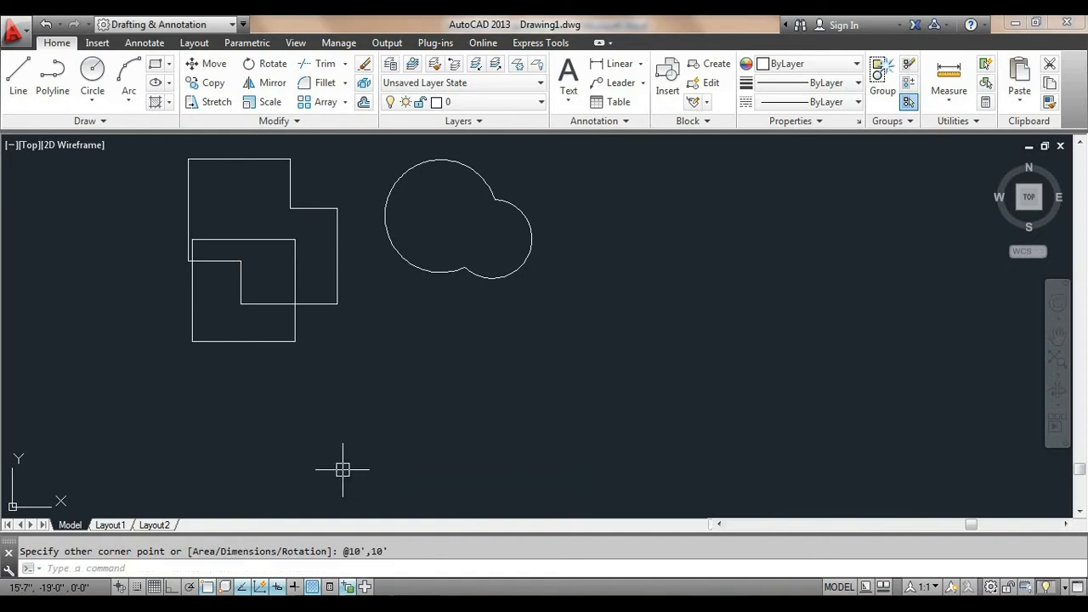
# - Move the new square about 9'-4" downward into the empty space below the stepped outline, using its lower-right corner as base point
pyautogui.write('m')
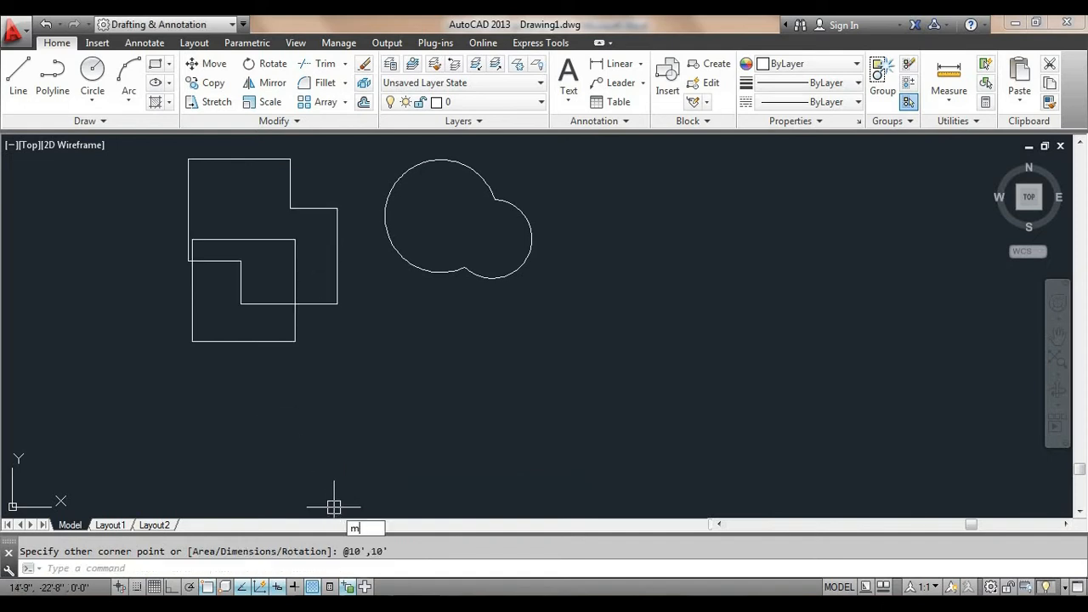
pyautogui.press('Return')
pyautogui.click(296, 341)
pyautogui.press('Return')
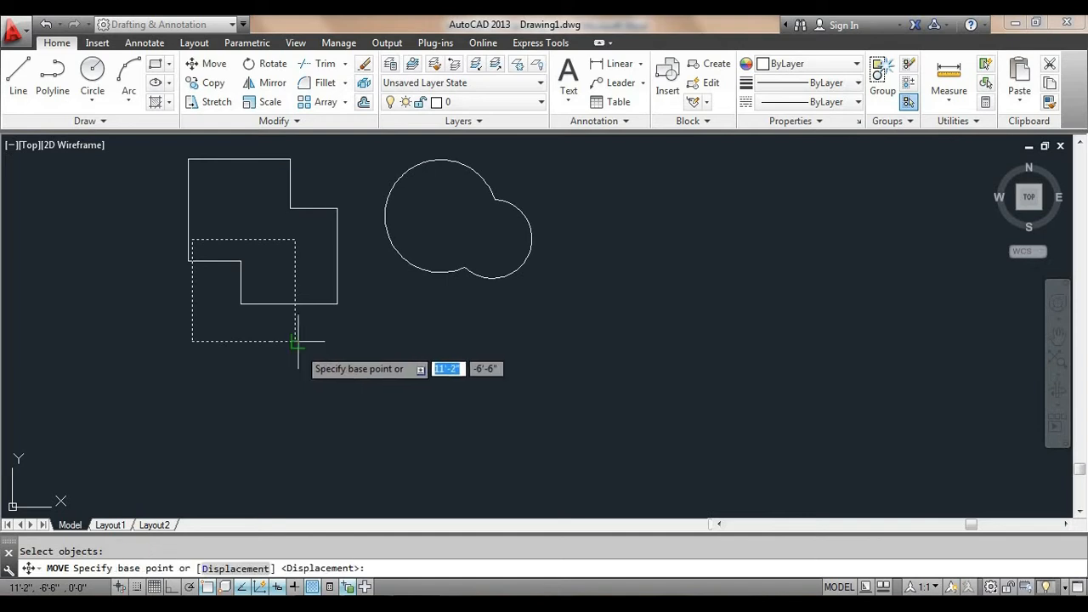
pyautogui.click(296, 341)
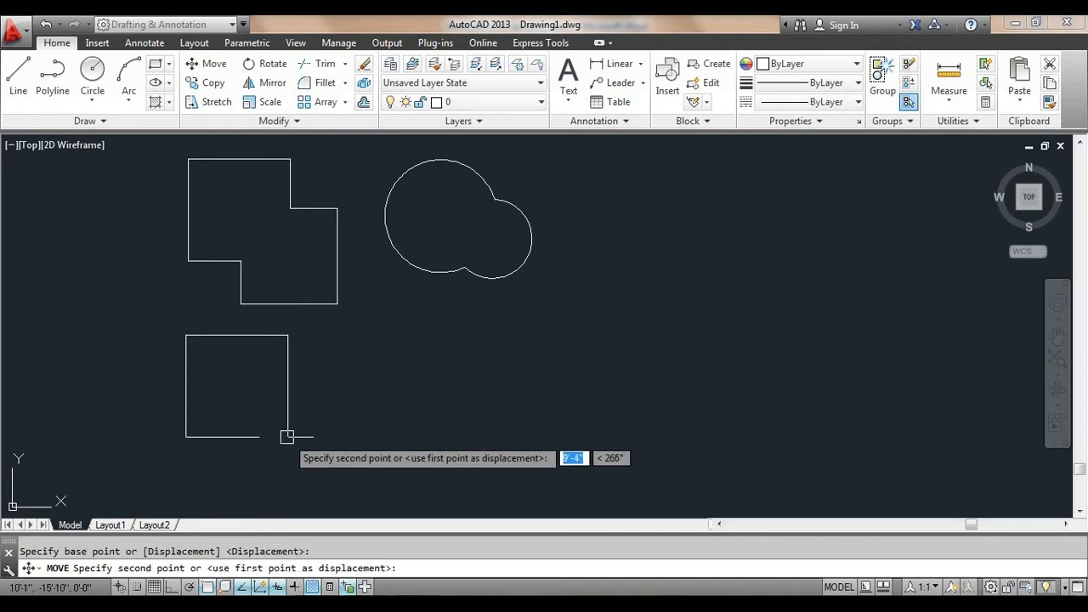
pyautogui.click(287, 436)
# - Draw a second 10' by 10' rectangle starting from the lower-right corner of the first square
pyautogui.scroll(2, 328, 454)
pyautogui.moveTo(328, 454); pyautogui.dragTo(389, 382, button='middle')
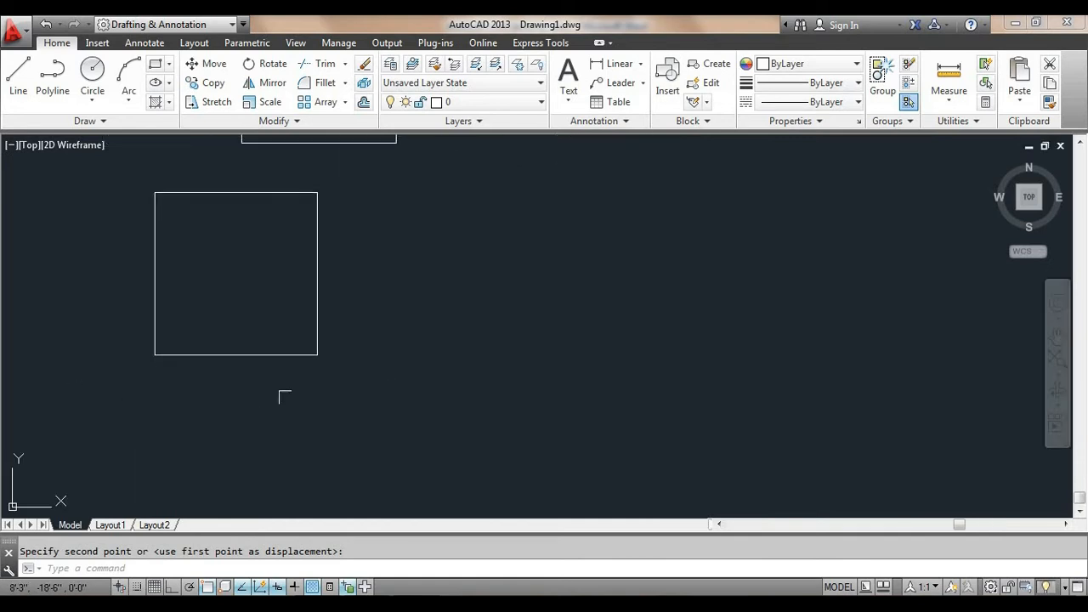
pyautogui.write('RE')
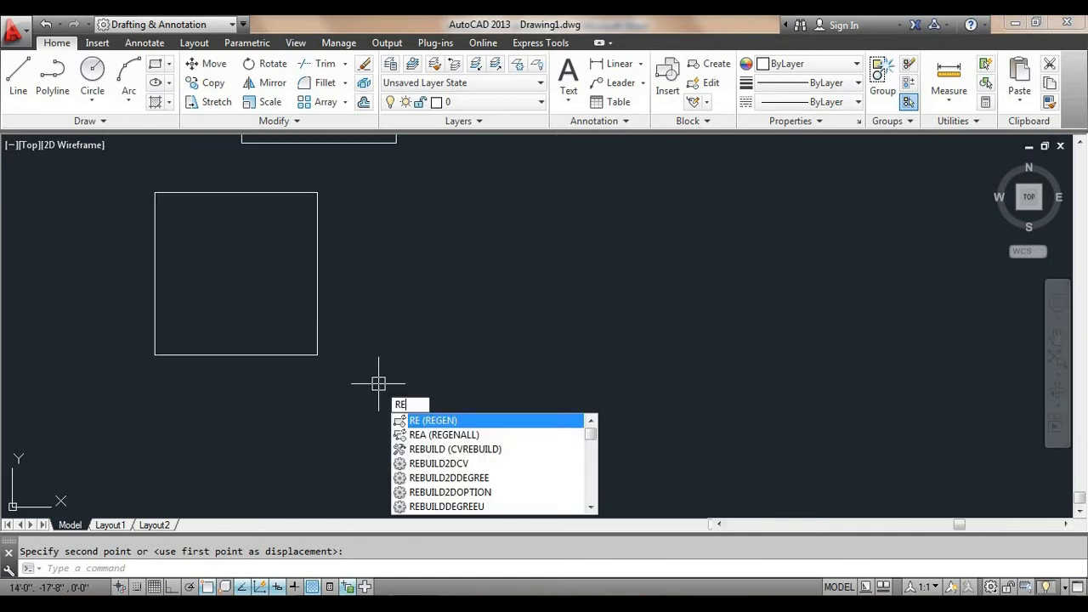
pyautogui.write('C')
pyautogui.press('Return')
pyautogui.click(317, 354)
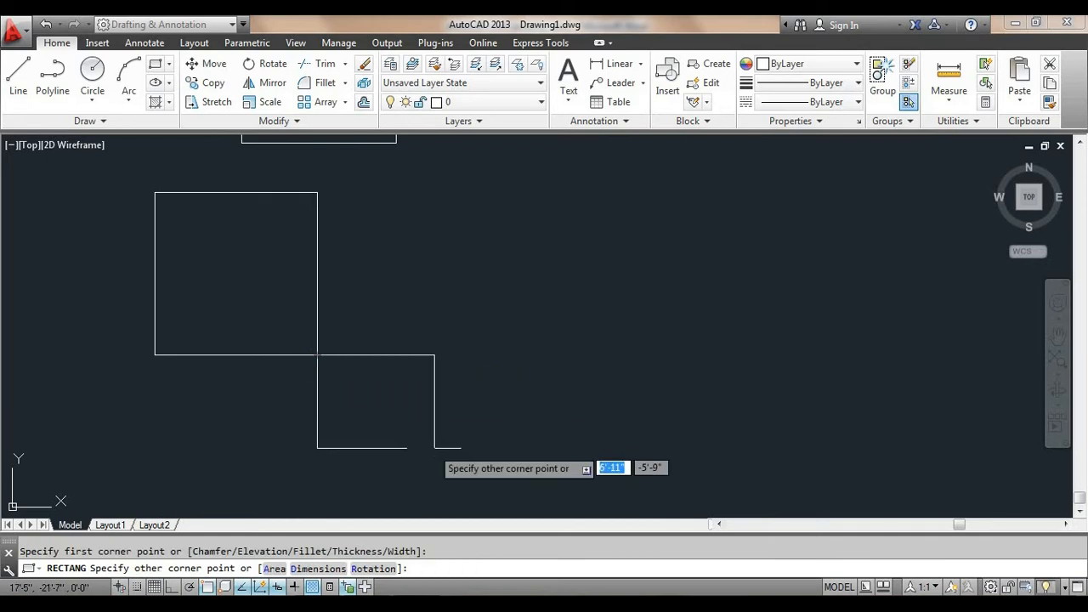
pyautogui.write('10')
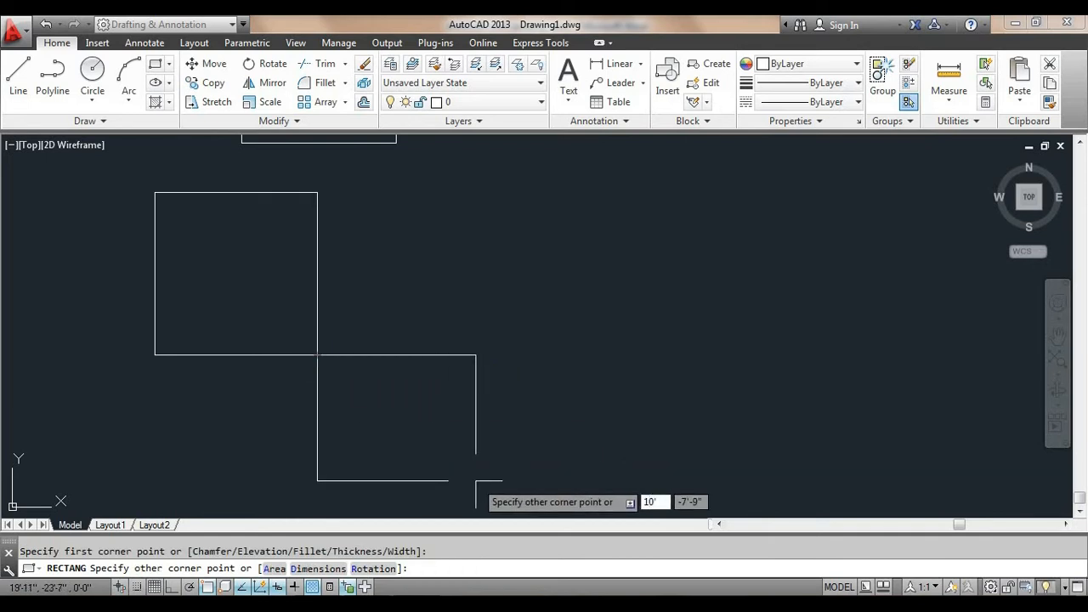
pyautogui.press('Tab')
pyautogui.write('1')
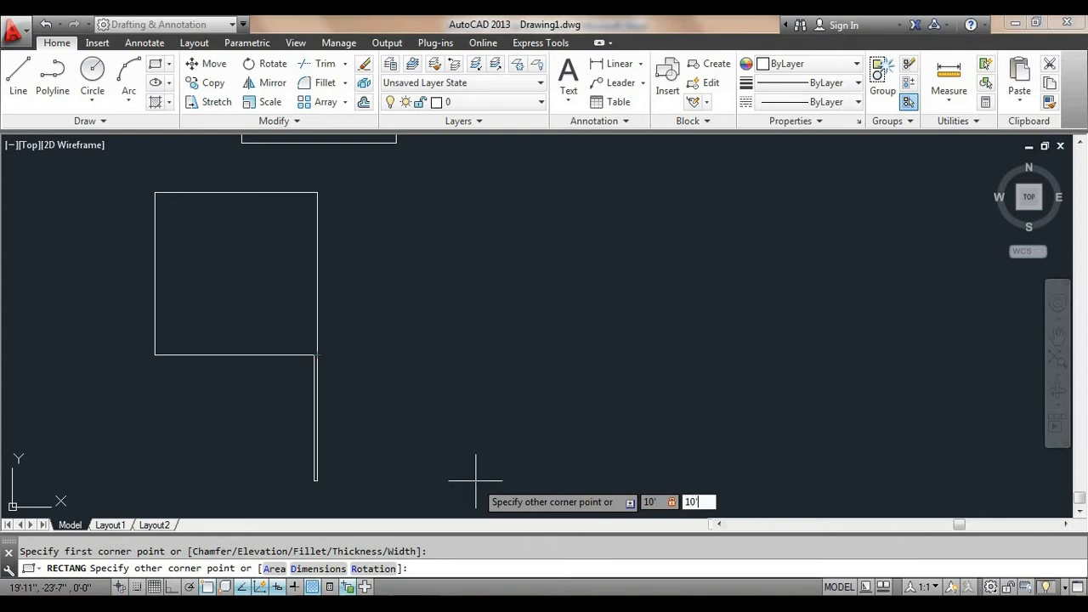
pyautogui.press('Return')
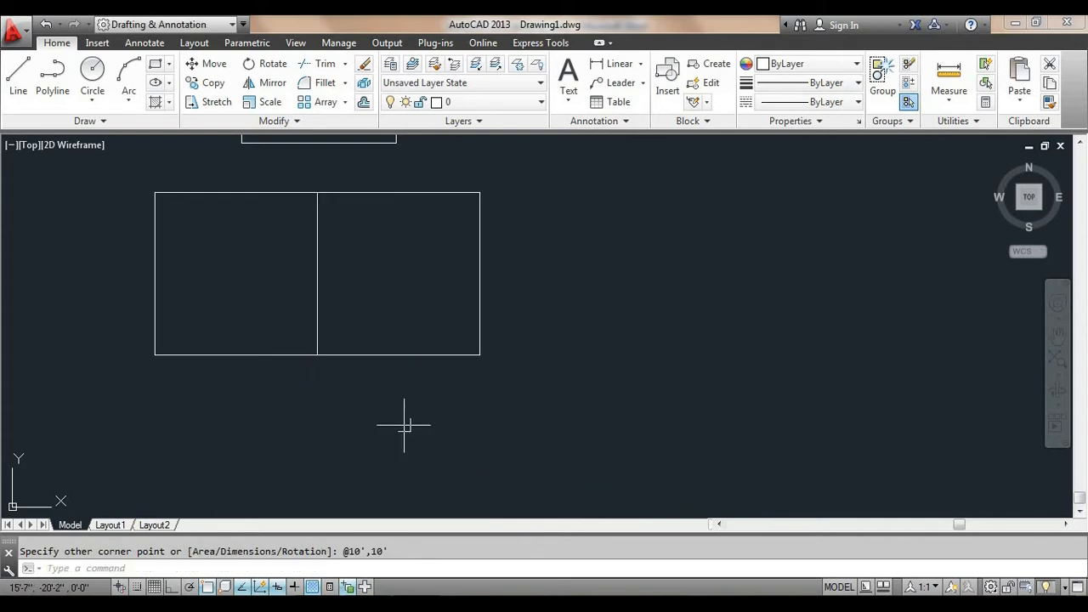
# - Move the second square down and left so that it overlaps the lower-right corner of the first square
pyautogui.write('m')
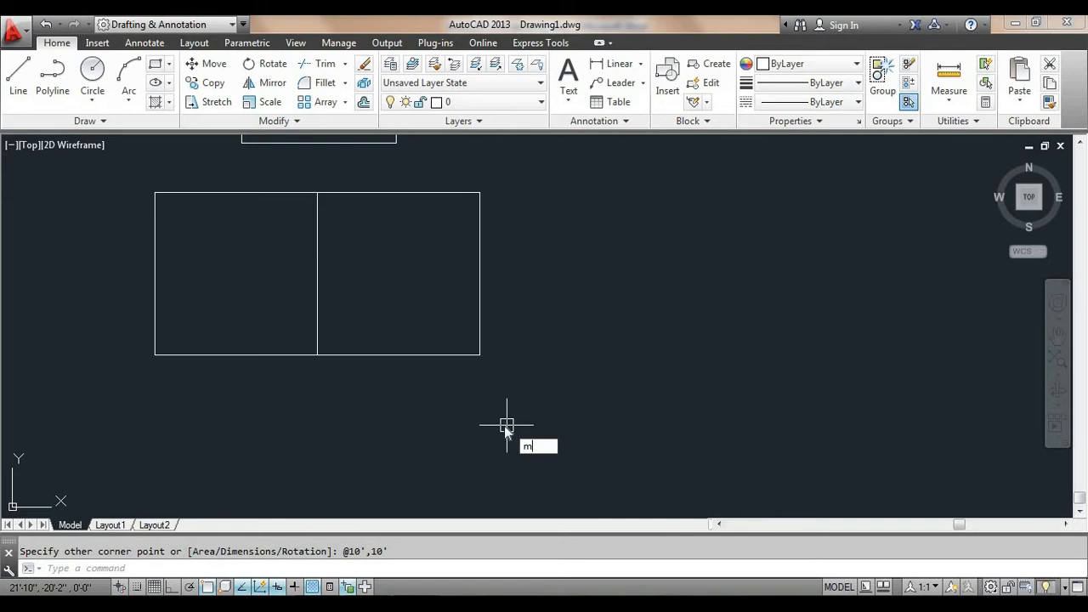
pyautogui.press('Return')
pyautogui.click(473, 353)
pyautogui.press('Return')
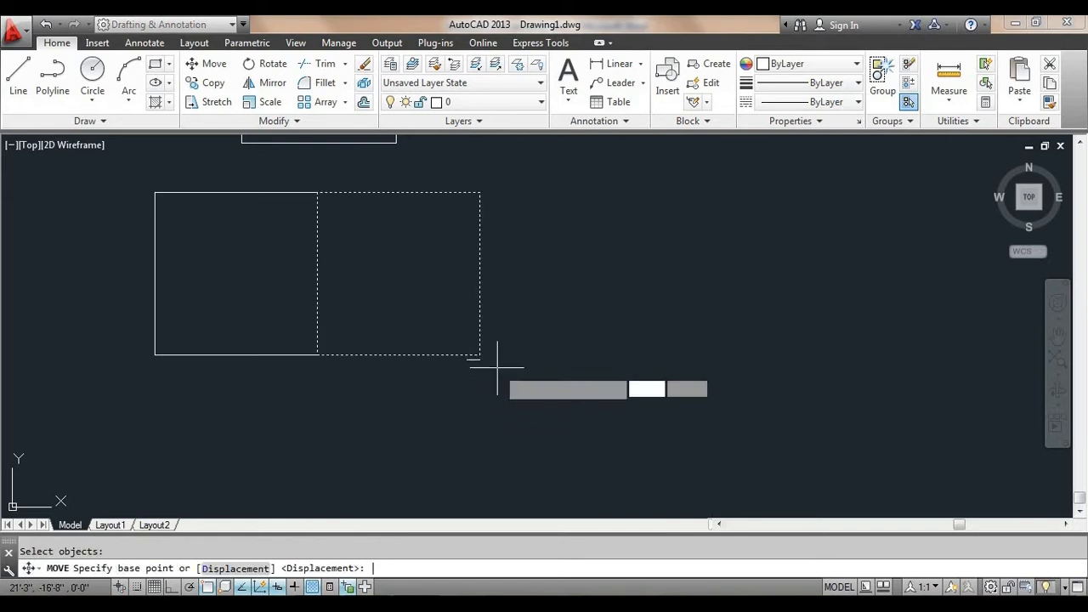
pyautogui.click(479, 355)
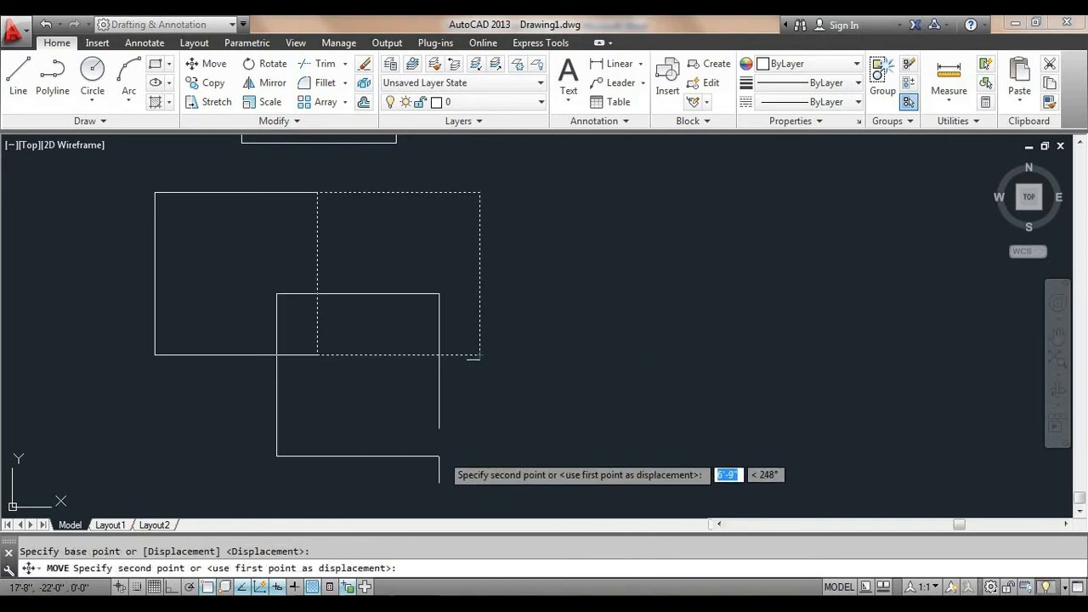
pyautogui.click(411, 451)
pyautogui.scroll(-3, 485, 433)
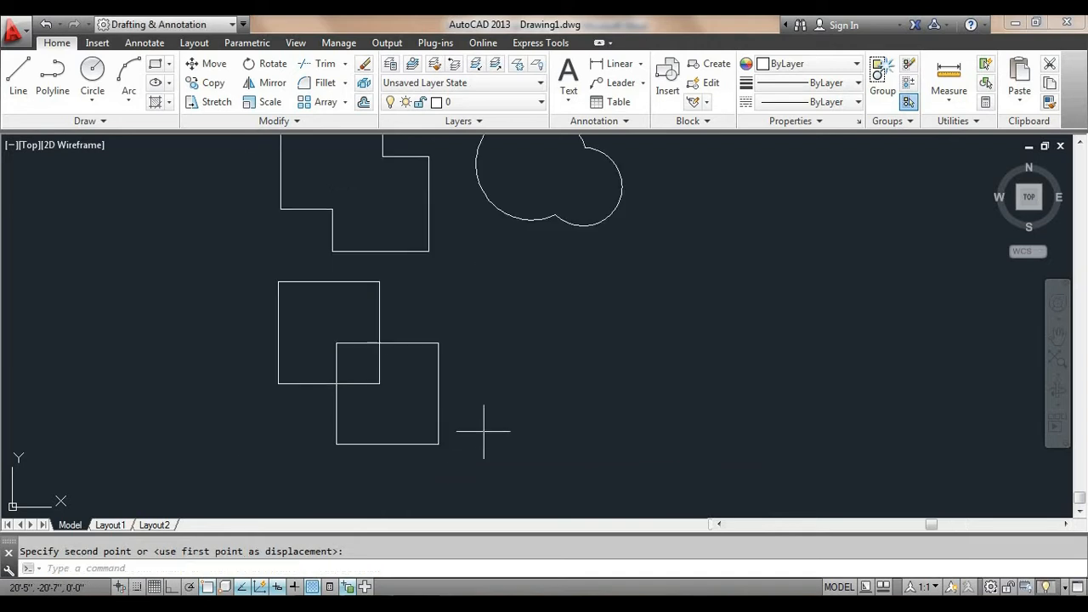
pyautogui.moveTo(502, 417); pyautogui.dragTo(495, 452, button='middle')
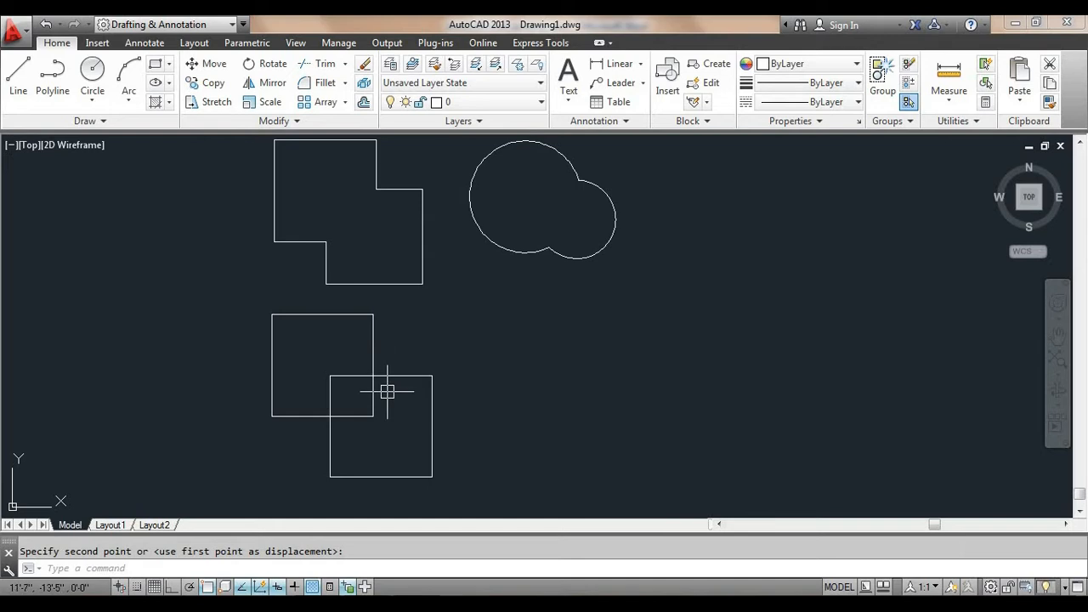
pyautogui.moveTo(394, 323); pyautogui.dragTo(396, 340, button='middle')
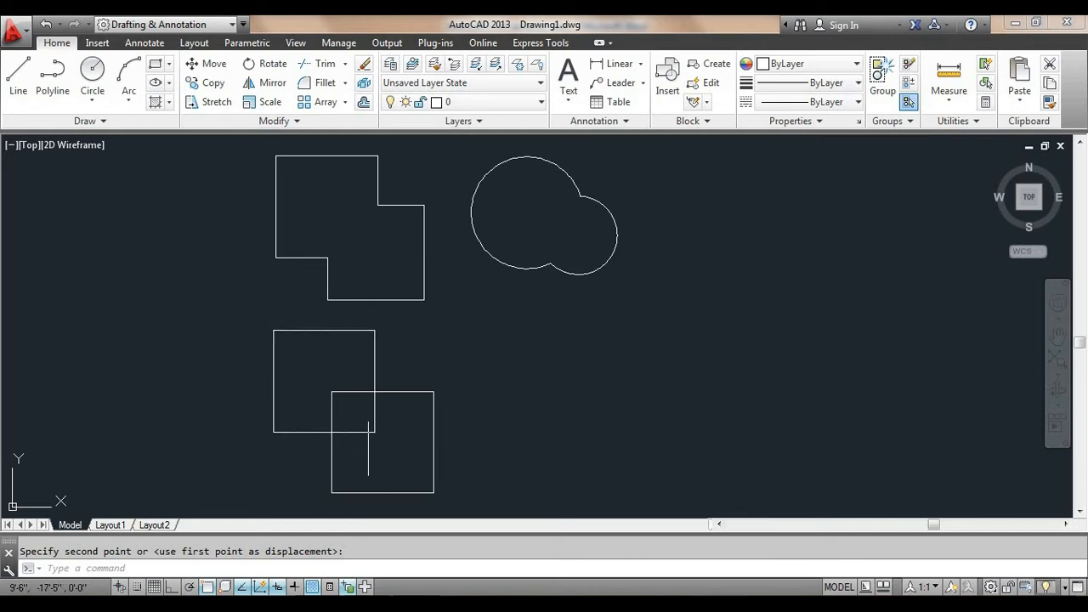
pyautogui.click(345, 65)
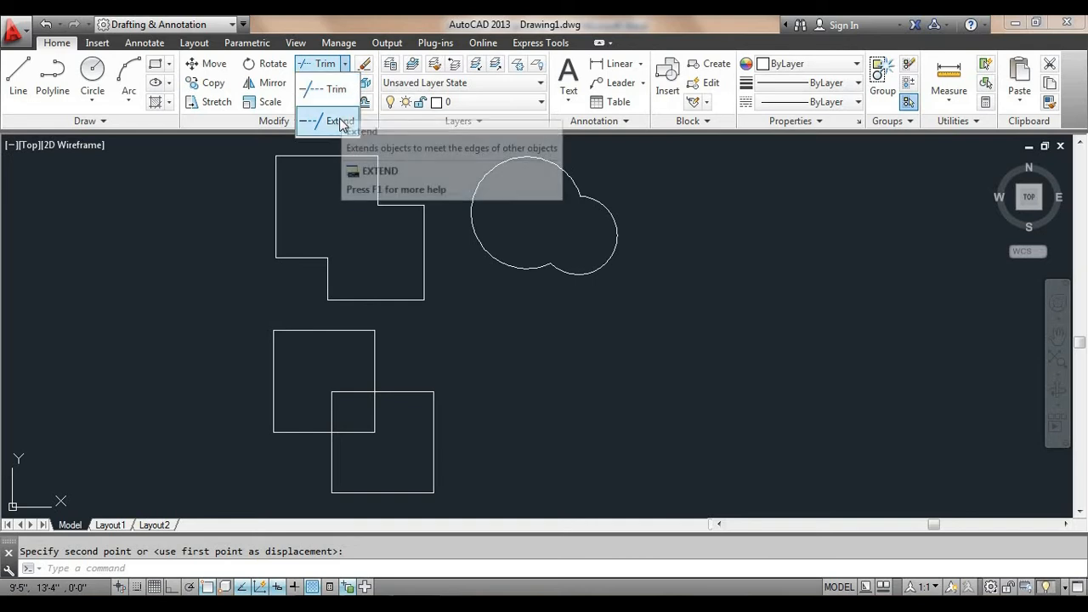
pyautogui.click(345, 72)
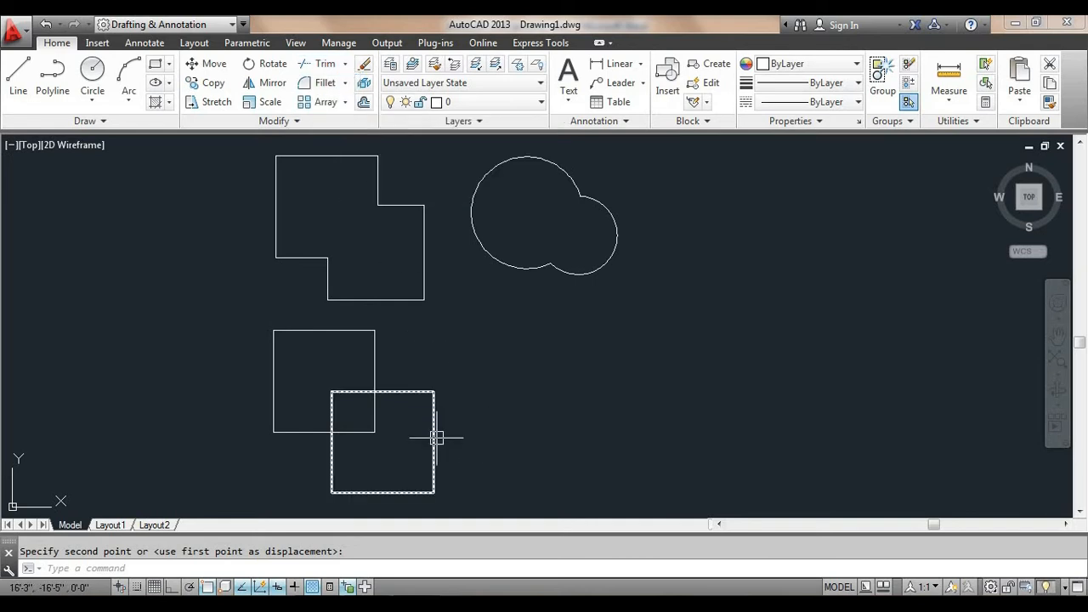
pyautogui.click(347, 65)
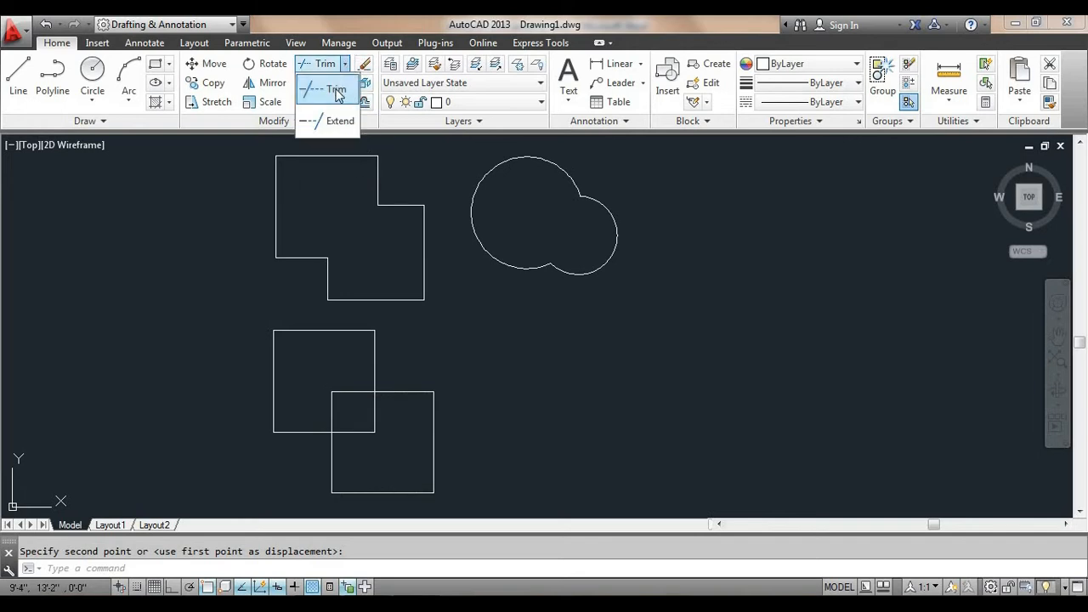
pyautogui.click(327, 88)
pyautogui.press('Escape')
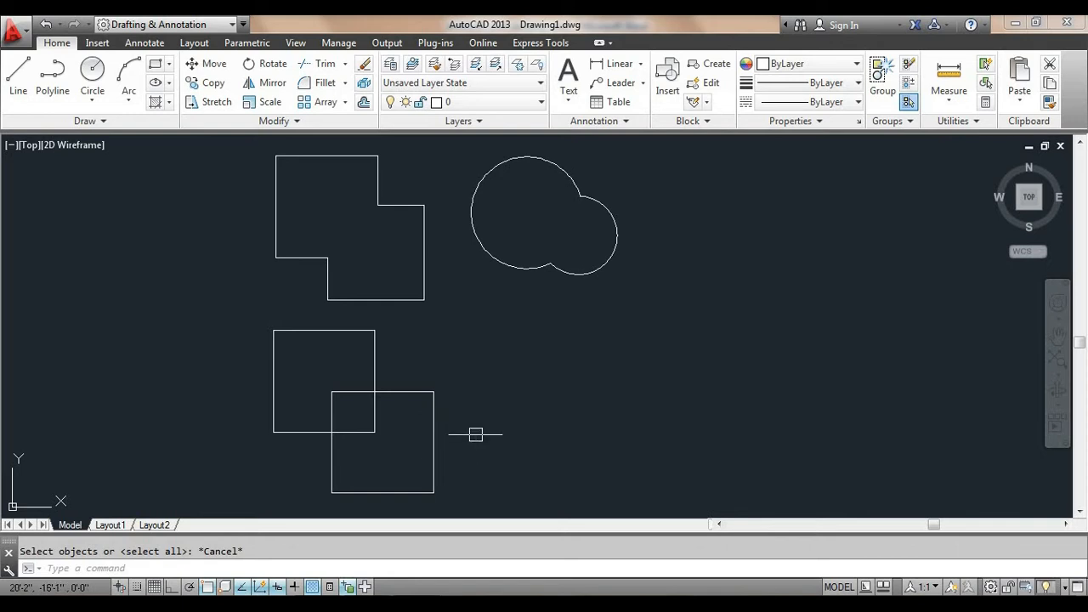
# - Trim the four overlapping segments inside the two squares, using all objects as cutting edges, to leave one stepped outline
pyautogui.write('TR')
pyautogui.press('Return')
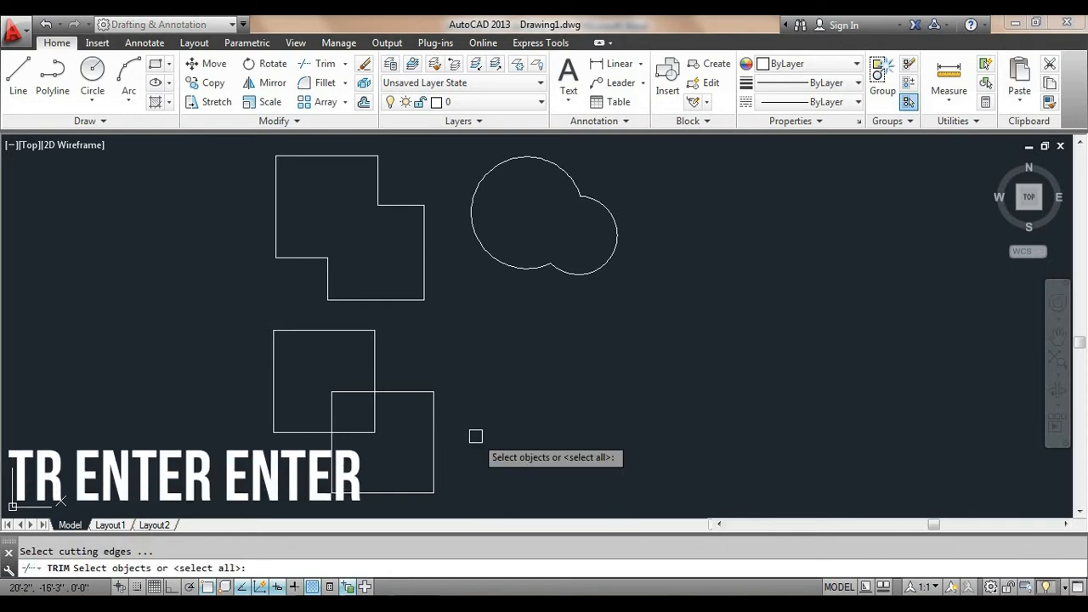
pyautogui.press('Return')
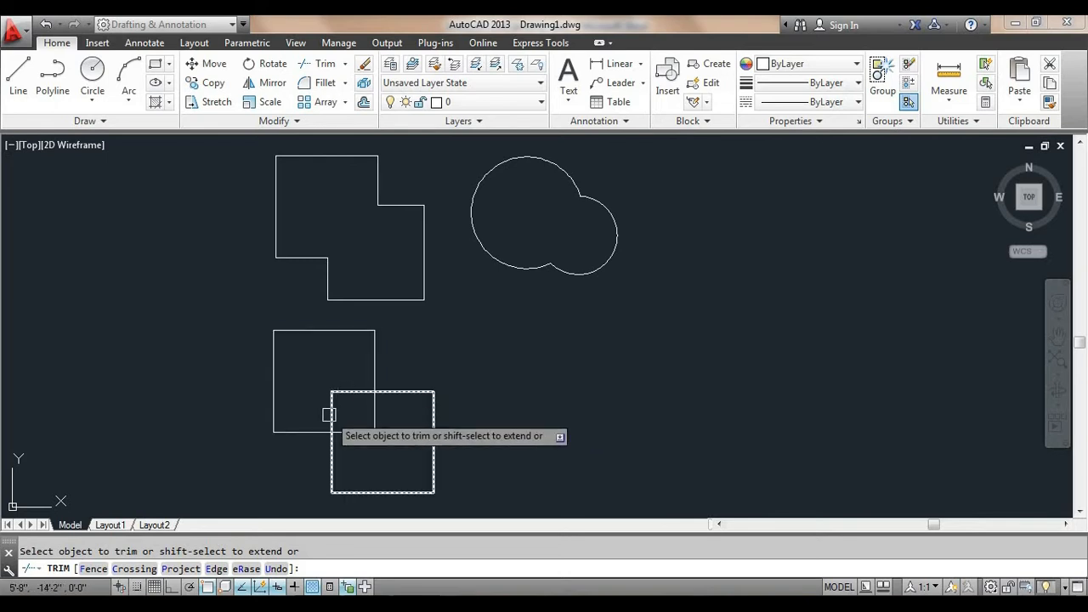
pyautogui.click(374, 410)
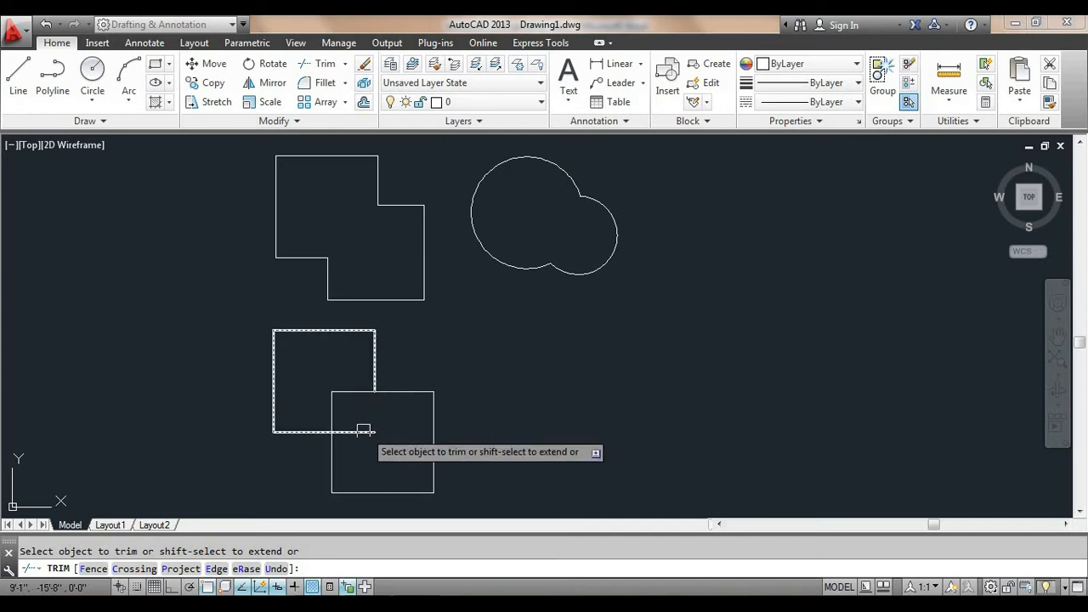
pyautogui.click(360, 431)
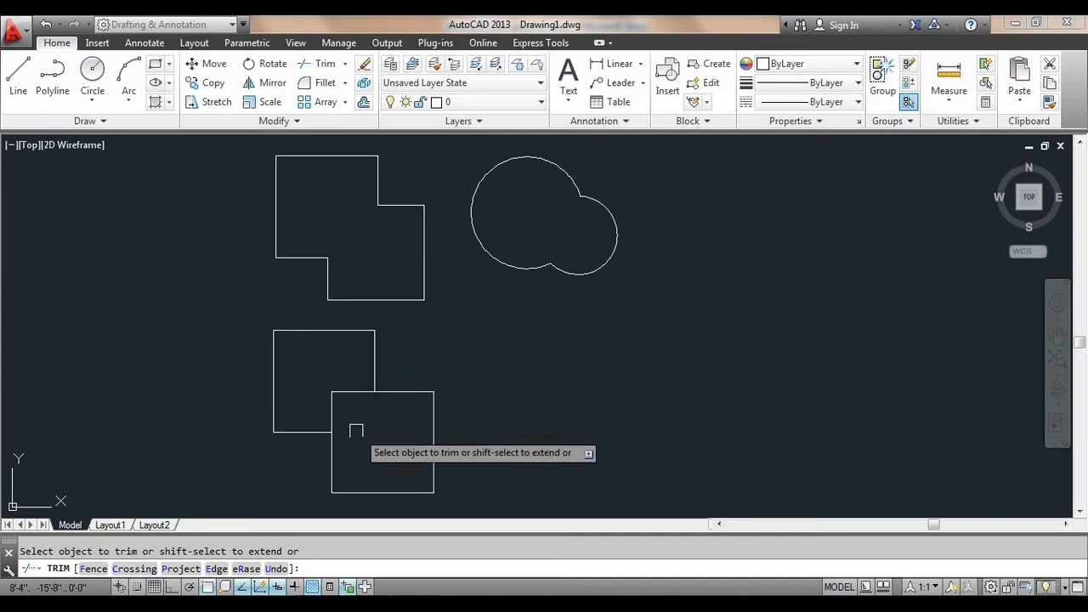
pyautogui.click(332, 409)
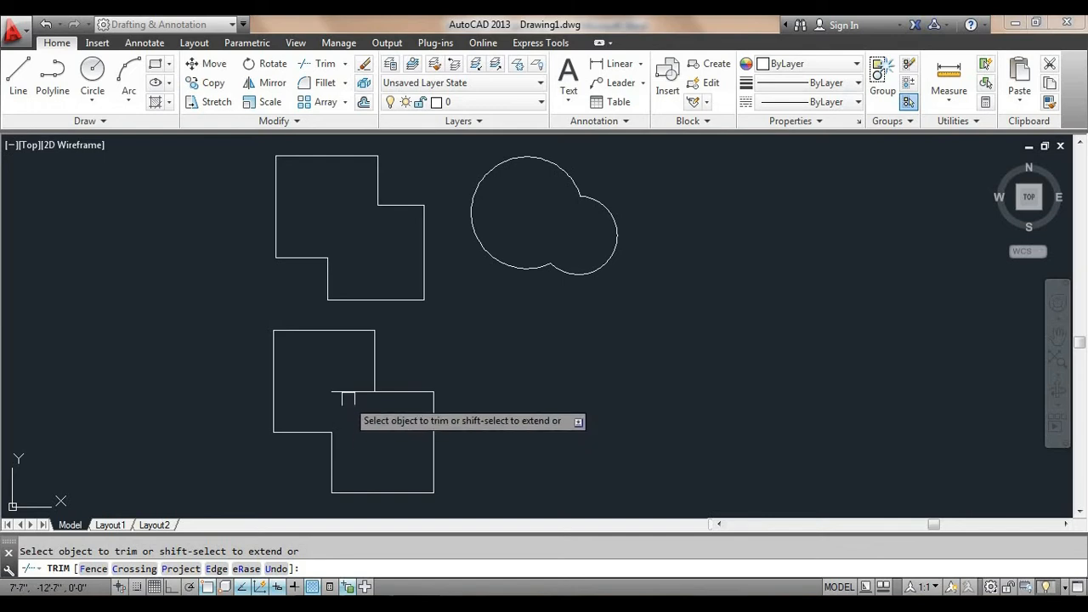
pyautogui.click(349, 391)
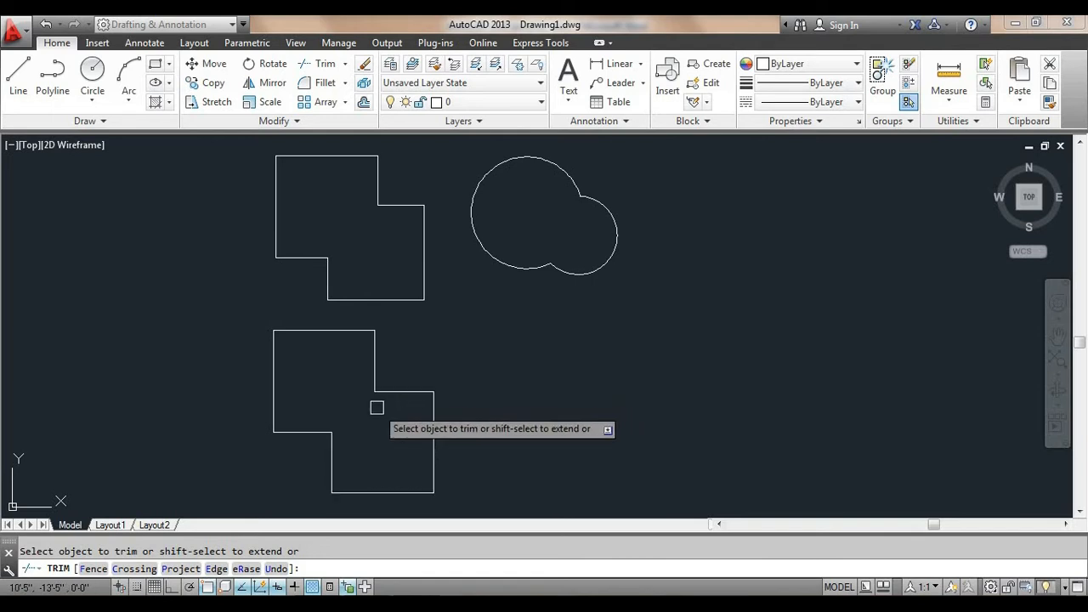
# - Examine the inner corners of the newly trimmed stepped outline for clean joins, and finish the Trim command
pyautogui.scroll(1, 369, 405)
pyautogui.moveTo(400, 392); pyautogui.dragTo(428, 332, button='middle')
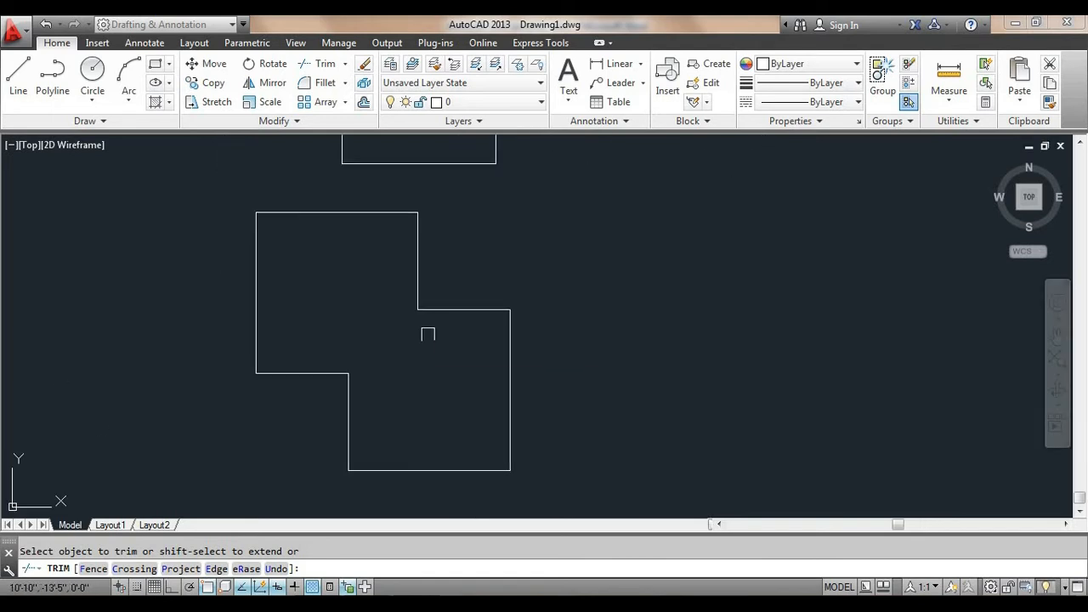
pyautogui.scroll(2, 418, 323)
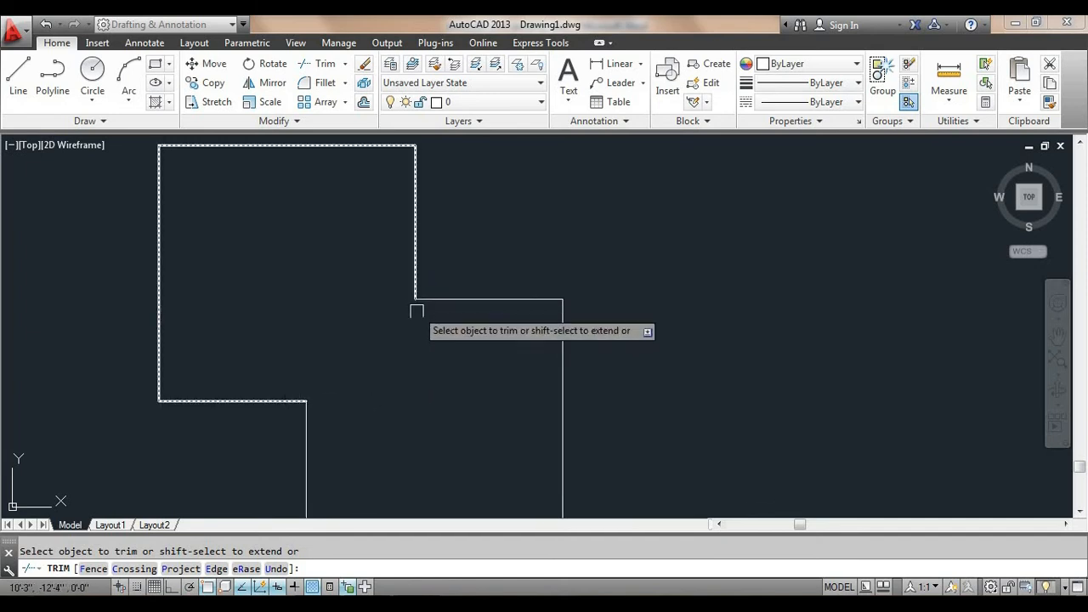
pyautogui.scroll(3, 415, 294)
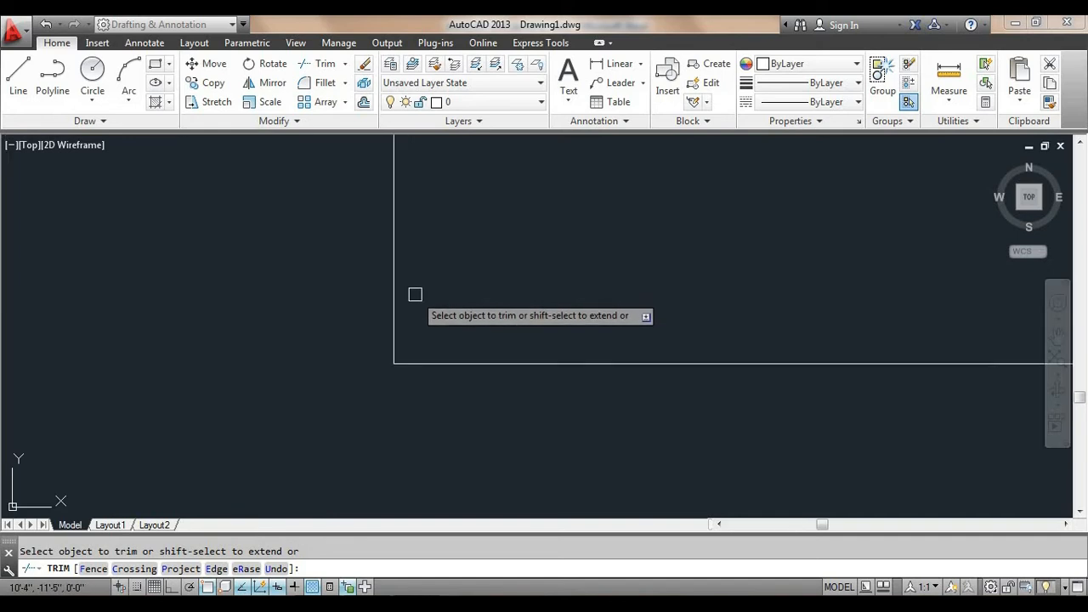
pyautogui.scroll(3, 393, 377)
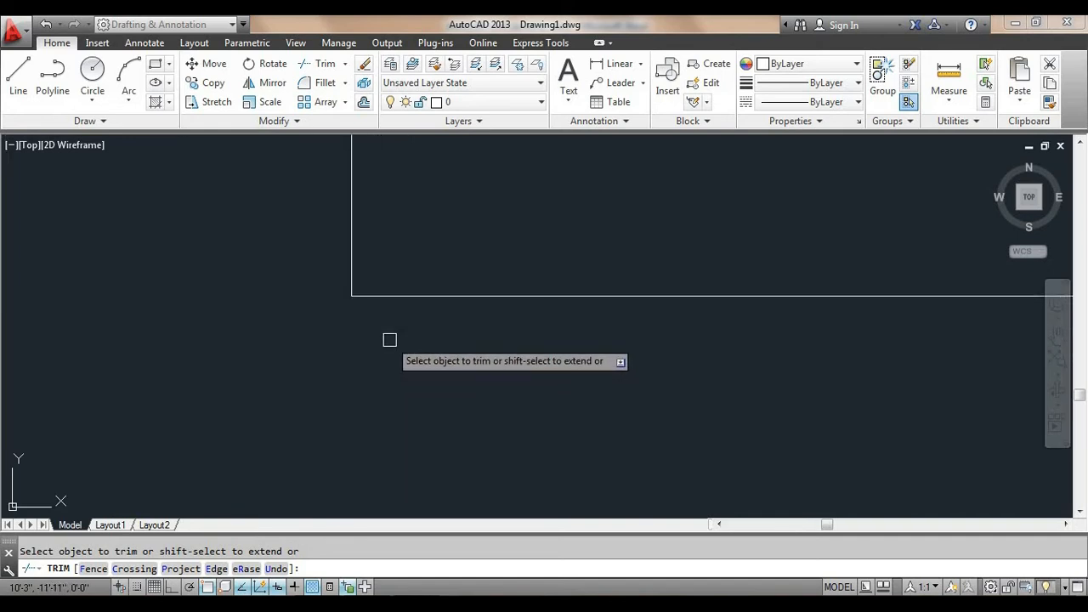
pyautogui.scroll(1, 351, 299)
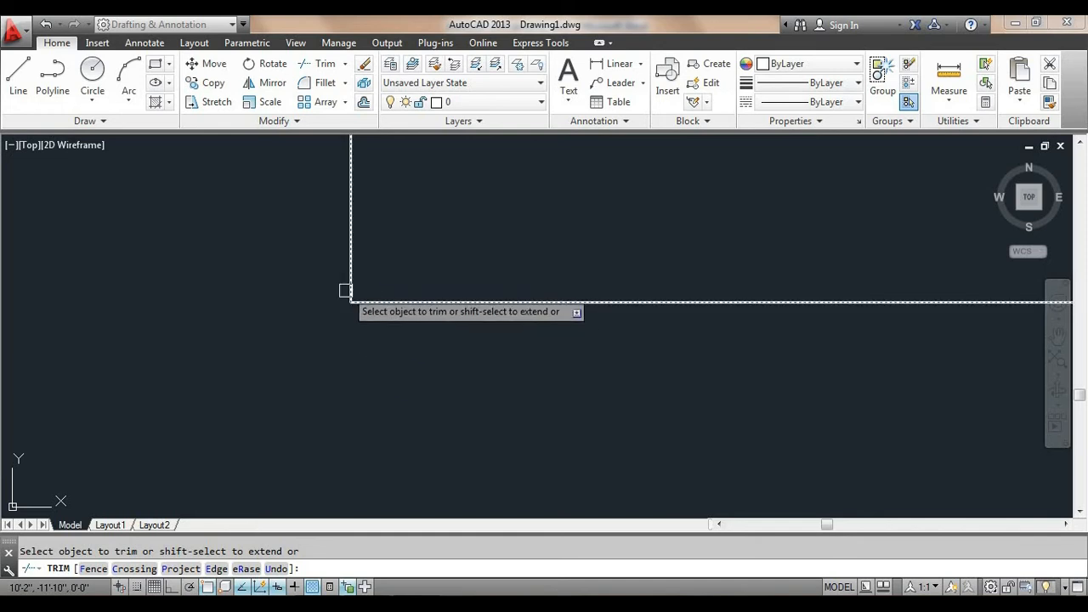
pyautogui.scroll(-5, 354, 340)
pyautogui.moveTo(394, 331); pyautogui.dragTo(538, 138, button='middle')
pyautogui.scroll(6, 371, 364)
pyautogui.scroll(-6, 372, 365)
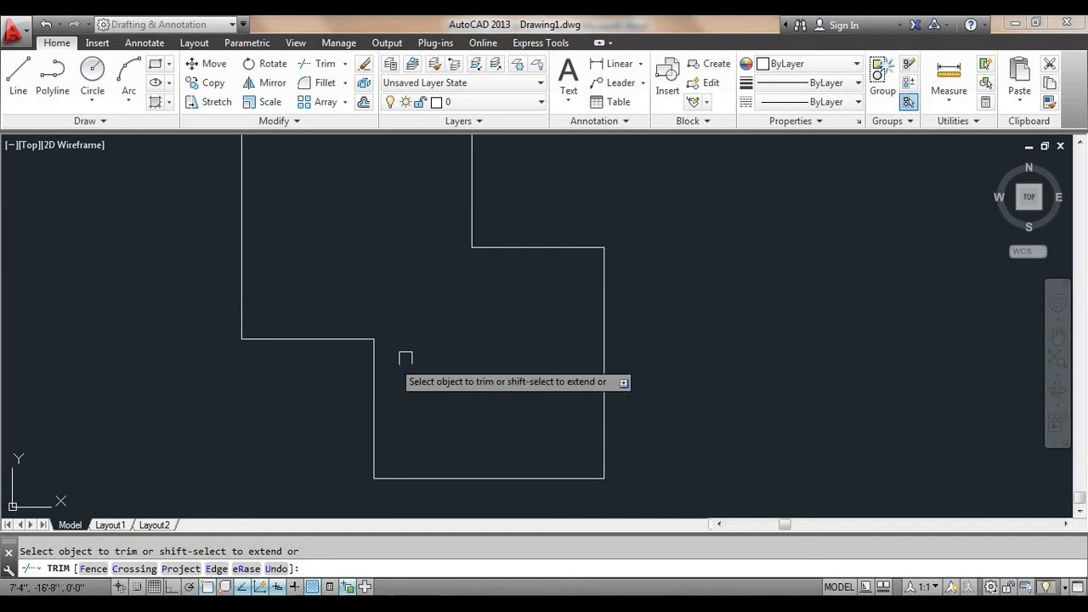
pyautogui.moveTo(406, 358)
pyautogui.mouseDown(button='middle')
pyautogui.moveTo(387, 382)
pyautogui.moveTo(369, 384)
pyautogui.mouseUp(button='middle')
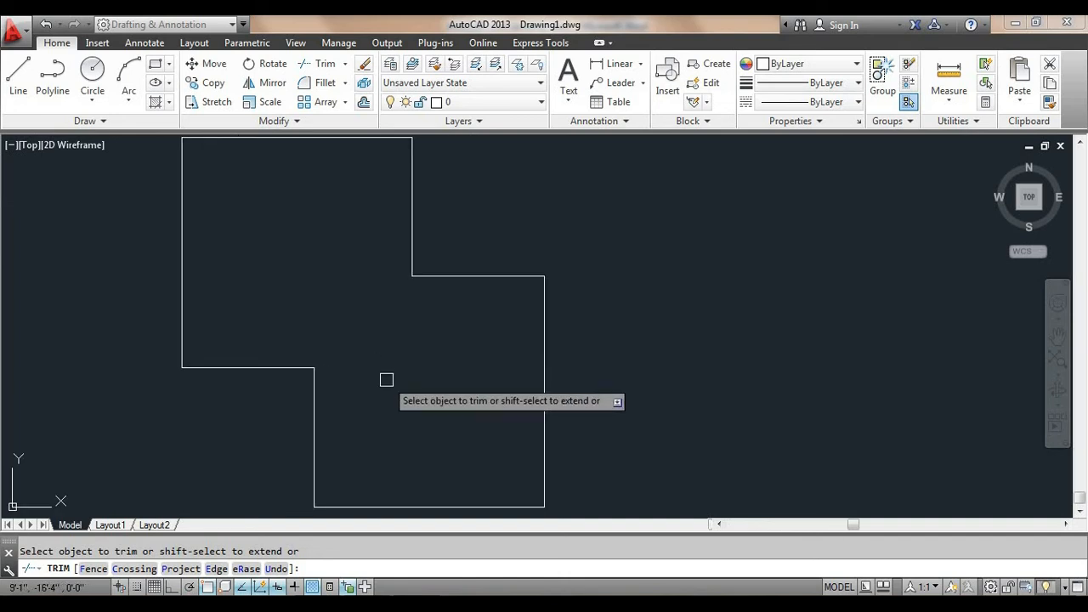
pyautogui.moveTo(454, 382); pyautogui.dragTo(341, 387, button='middle')
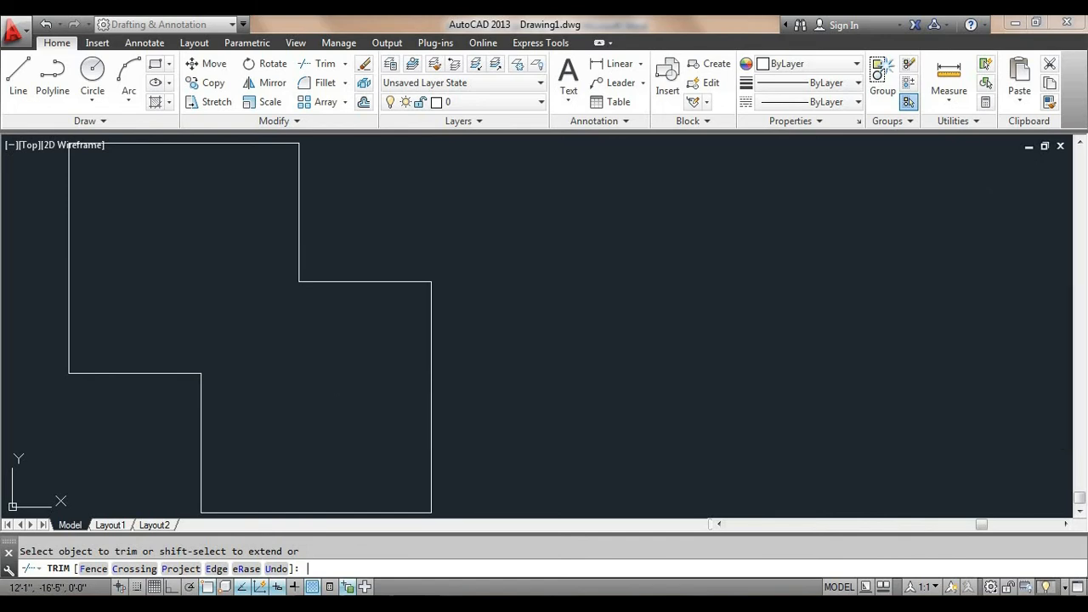
pyautogui.press('Escape')
# - Draw a circle with a radius of about 6'-2" below the sample double-circle shape, beside the new stepped outline
pyautogui.scroll(-2, 402, 396)
pyautogui.scroll(-2, 465, 363)
pyautogui.moveTo(494, 352); pyautogui.dragTo(388, 371, button='middle')
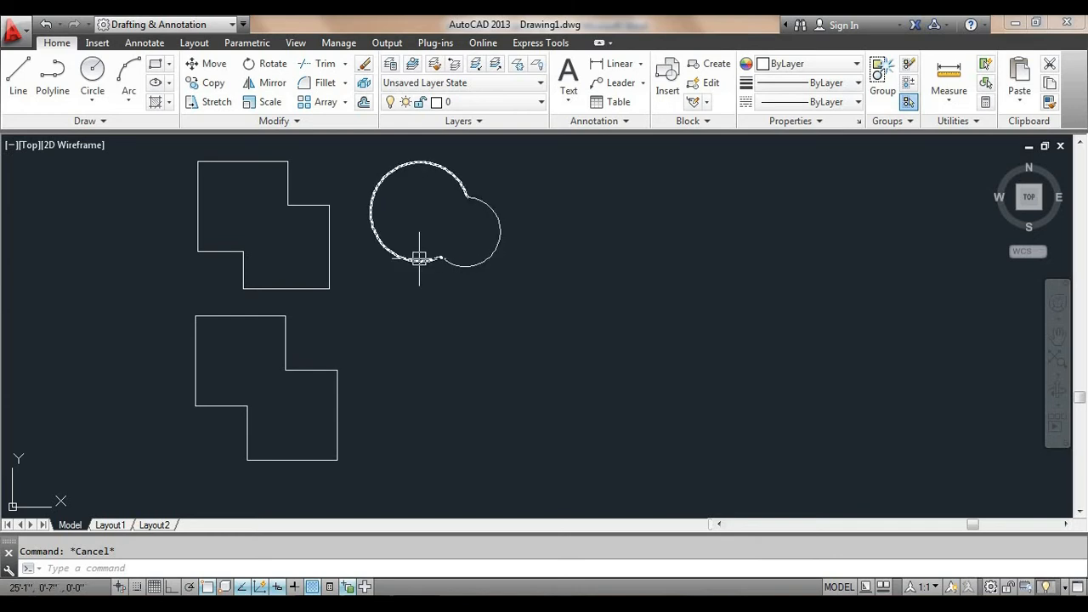
pyautogui.moveTo(495, 417); pyautogui.dragTo(450, 413, button='middle')
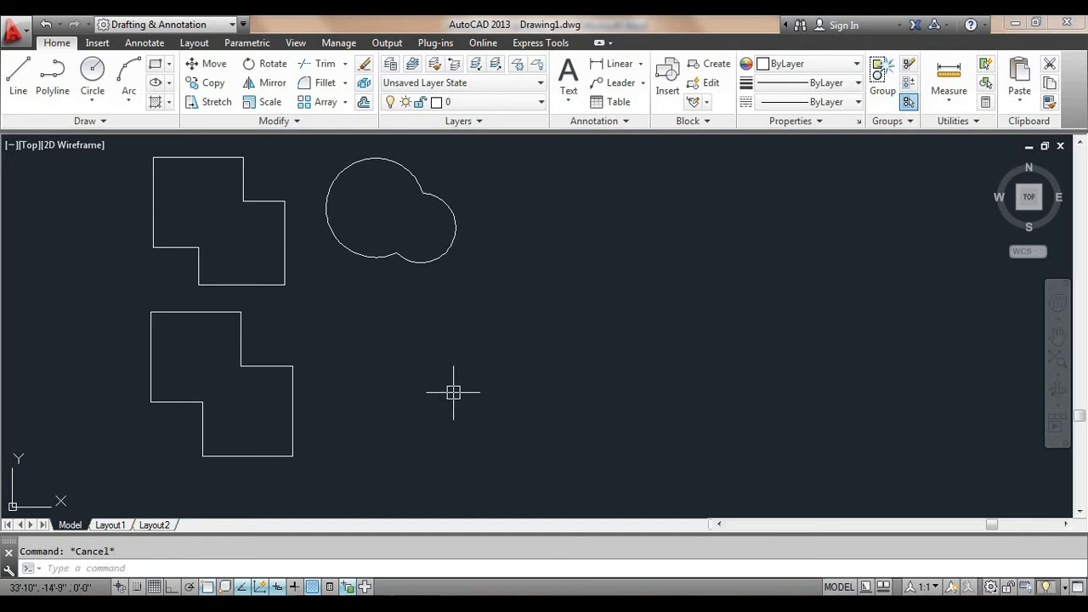
pyautogui.press('Return')
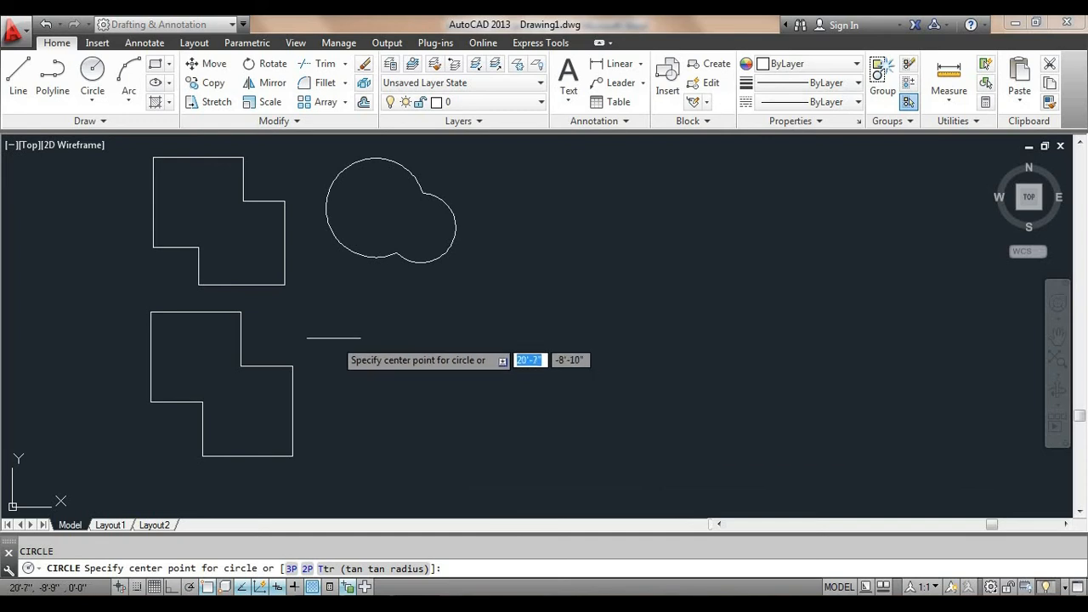
pyautogui.click(377, 360)
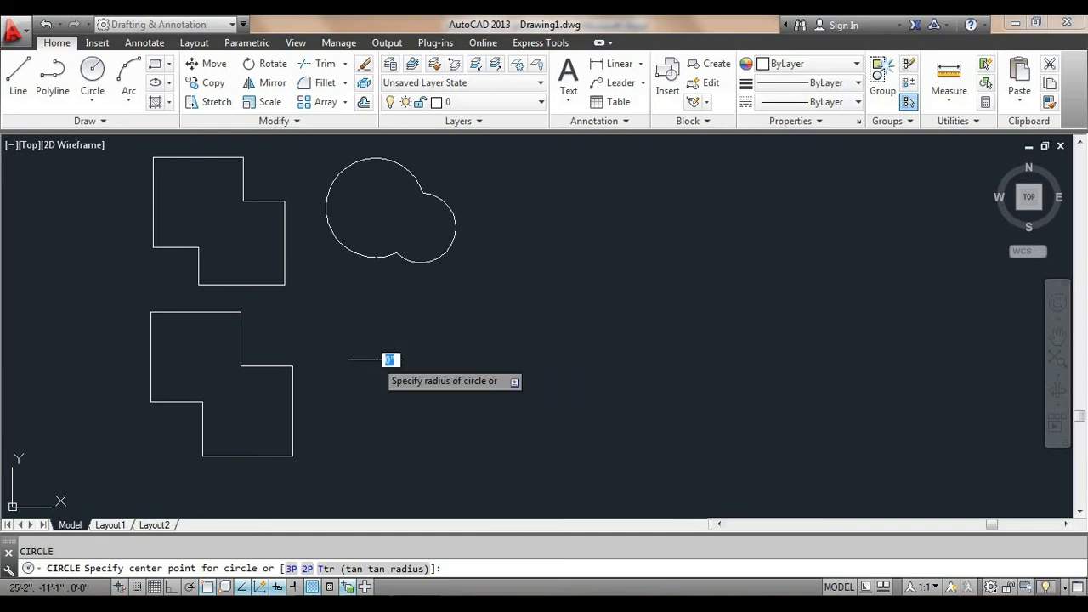
pyautogui.click(418, 395)
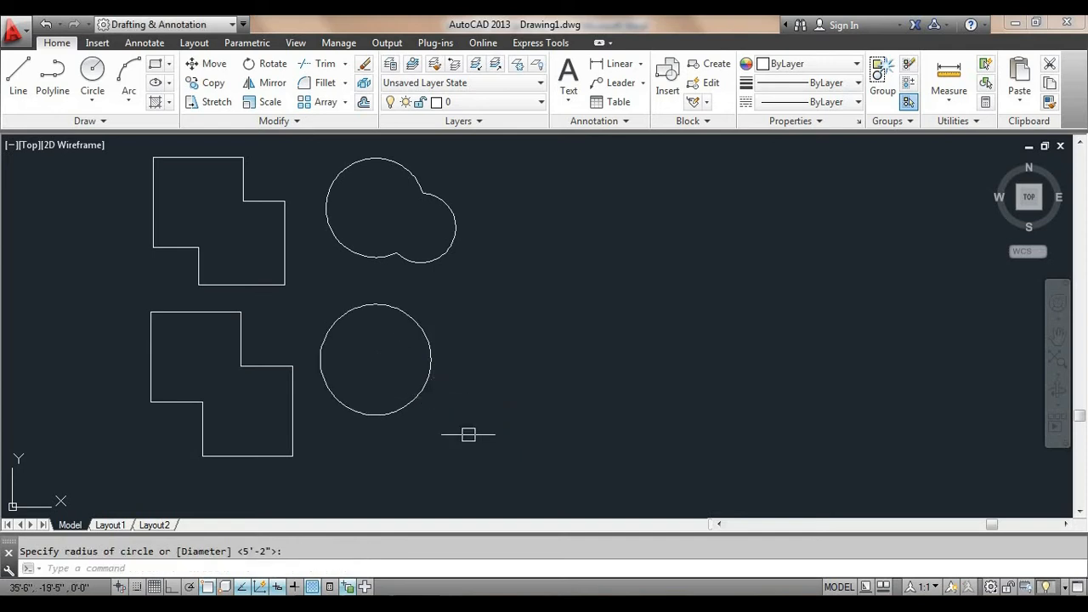
# - Draw a second, slightly smaller circle overlapping the lower-right part of the first circle
pyautogui.press('Return')
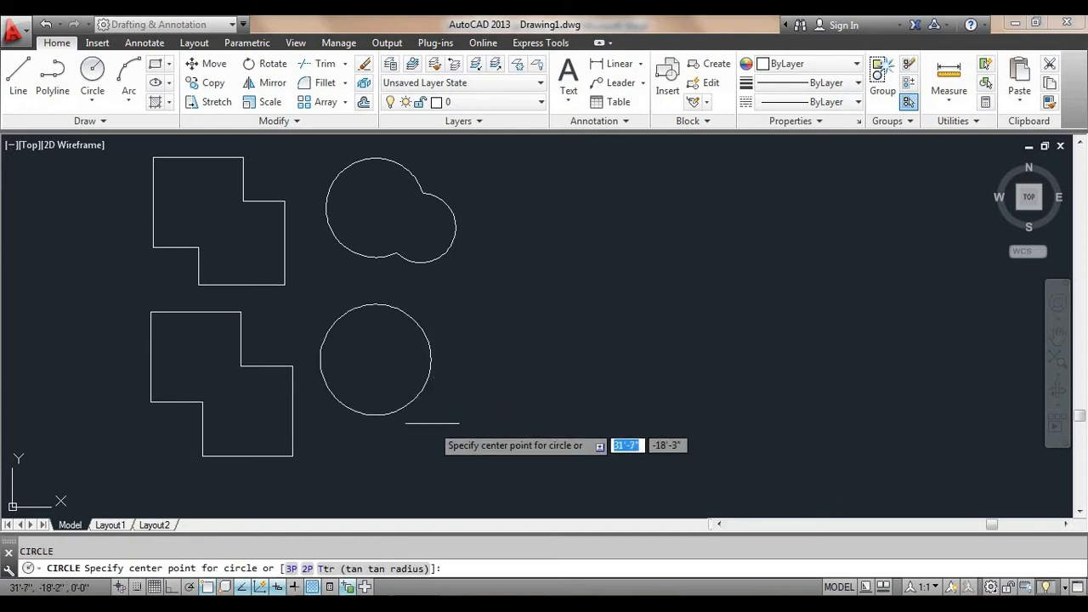
pyautogui.click(451, 395)
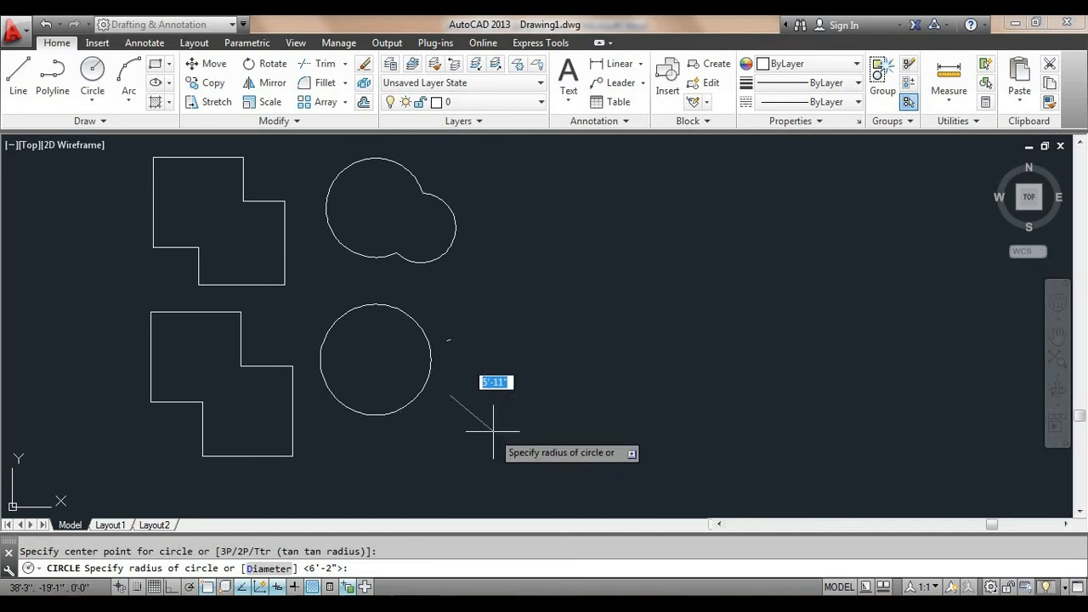
pyautogui.click(486, 422)
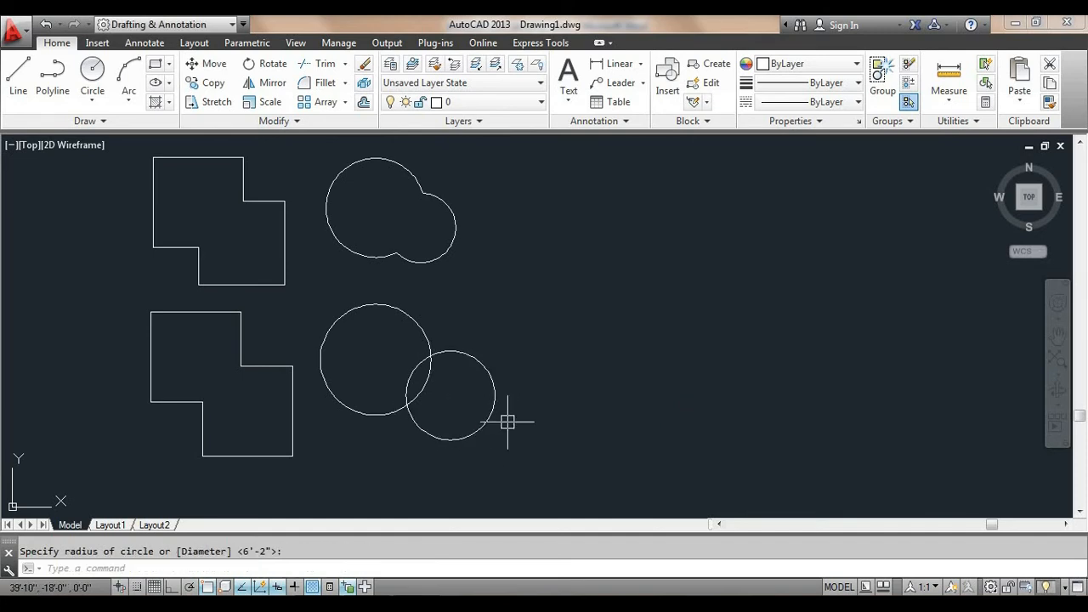
# - Trim the two arcs inside the overlap of the circles, using all objects as cutting edges, to leave one joined outline
pyautogui.scroll(2, 401, 383)
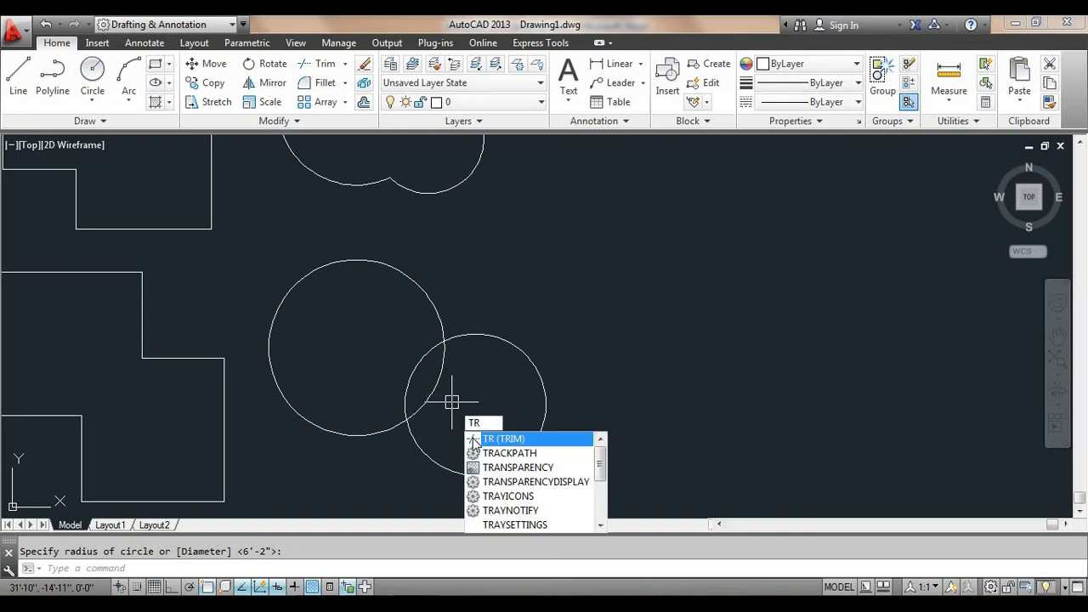
pyautogui.click(476, 439)
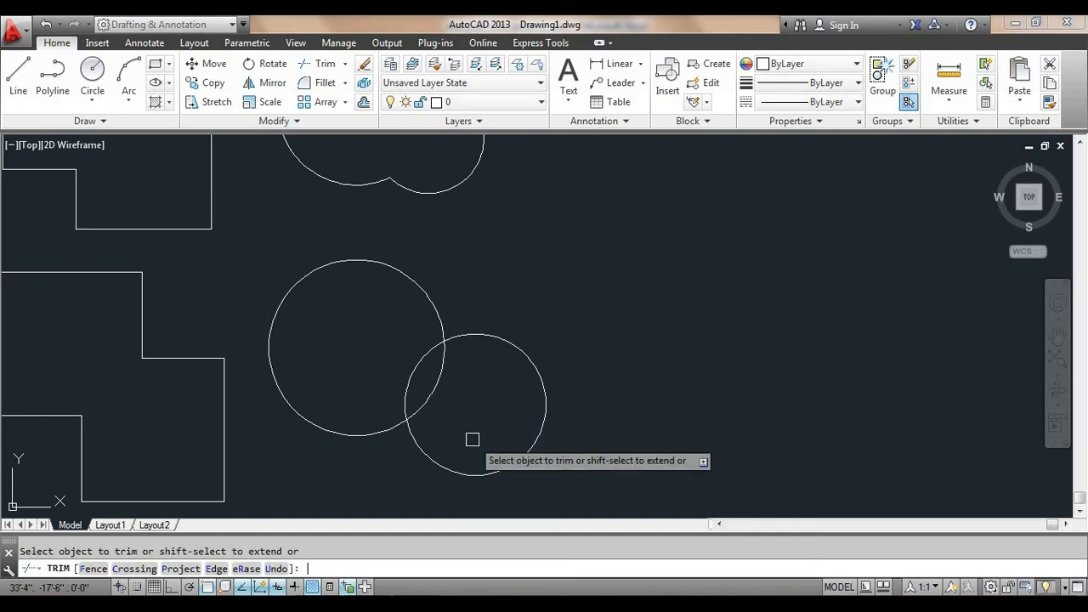
pyautogui.click(437, 384)
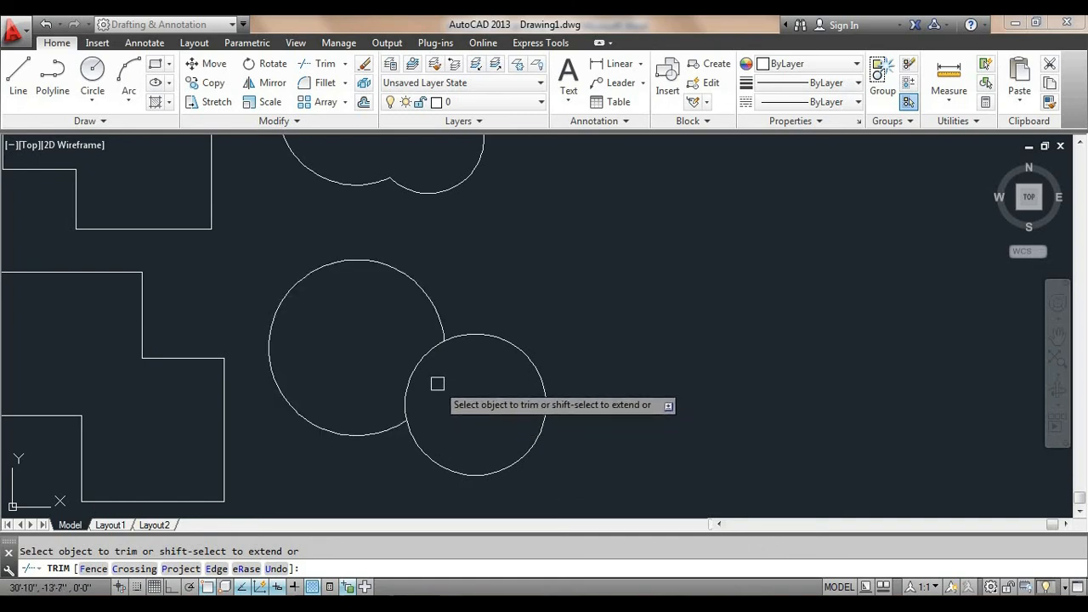
pyautogui.click(420, 363)
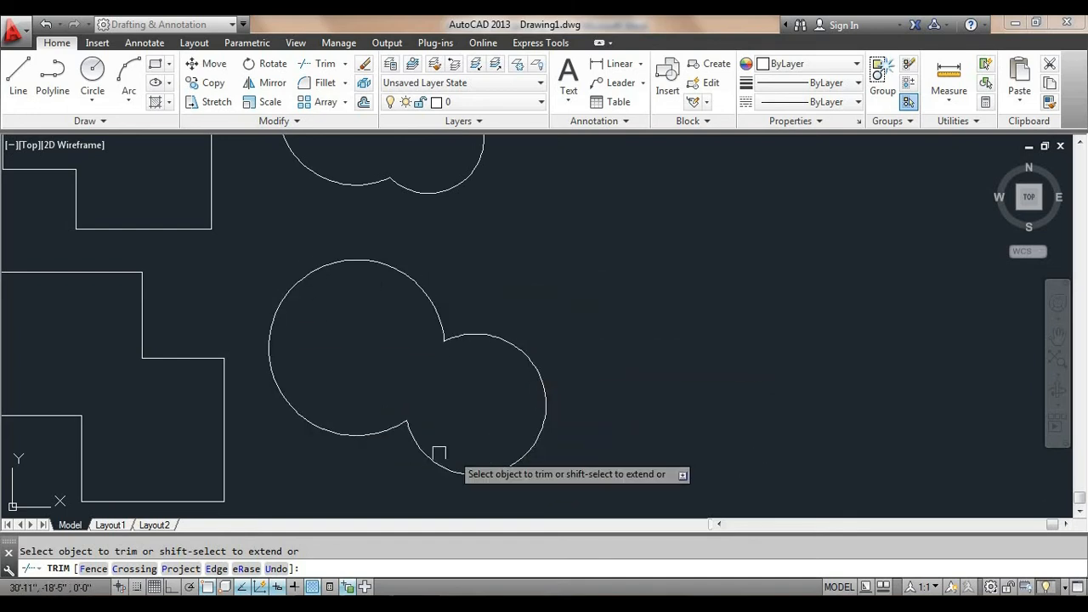
# - Examine both junctions of the trimmed circles up close and compare the joined outline with the sample shape above
pyautogui.scroll(4, 449, 347)
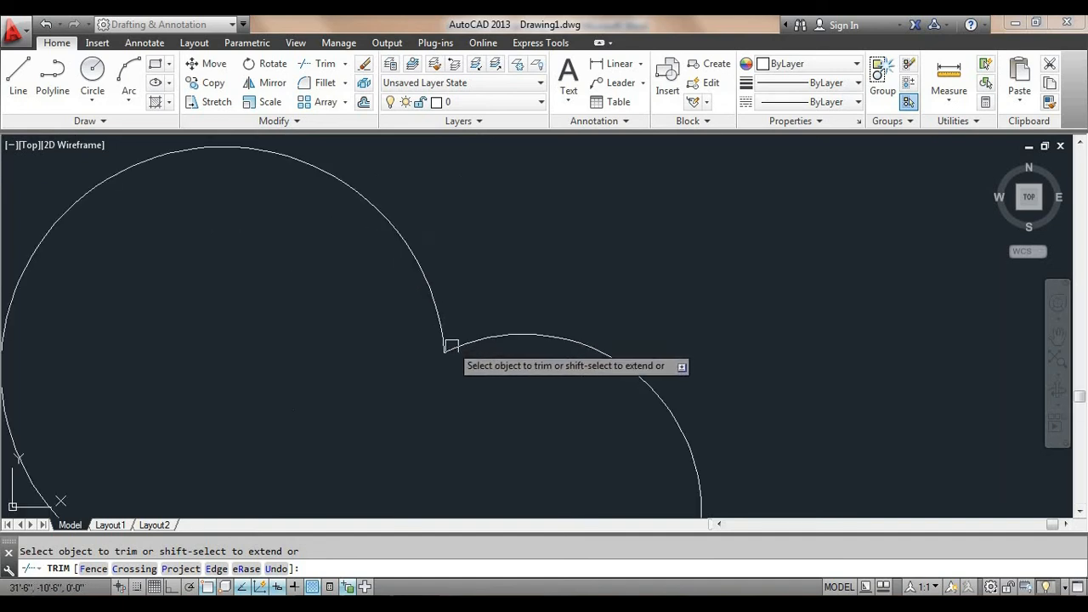
pyautogui.scroll(2, 452, 346)
pyautogui.scroll(-4, 452, 352)
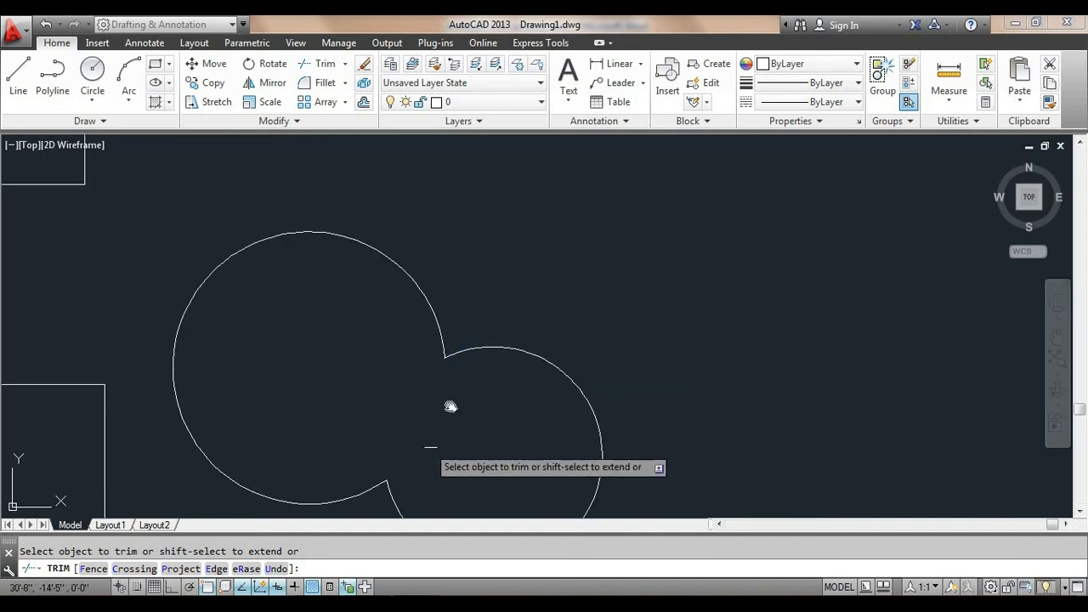
pyautogui.scroll(5, 430, 392)
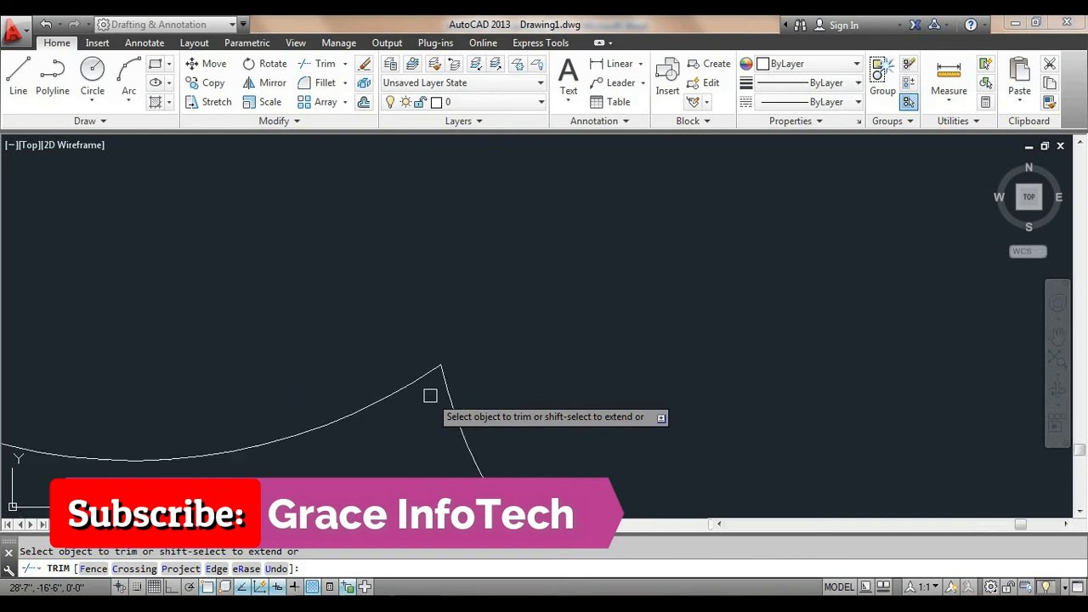
pyautogui.scroll(-8, 430, 395)
pyautogui.moveTo(499, 389)
pyautogui.mouseDown(button='middle')
pyautogui.moveTo(419, 414)
pyautogui.moveTo(344, 413)
pyautogui.moveTo(358, 407)
pyautogui.mouseUp(button='middle')
pyautogui.scroll(2, 350, 410)
pyautogui.scroll(-3, 364, 419)
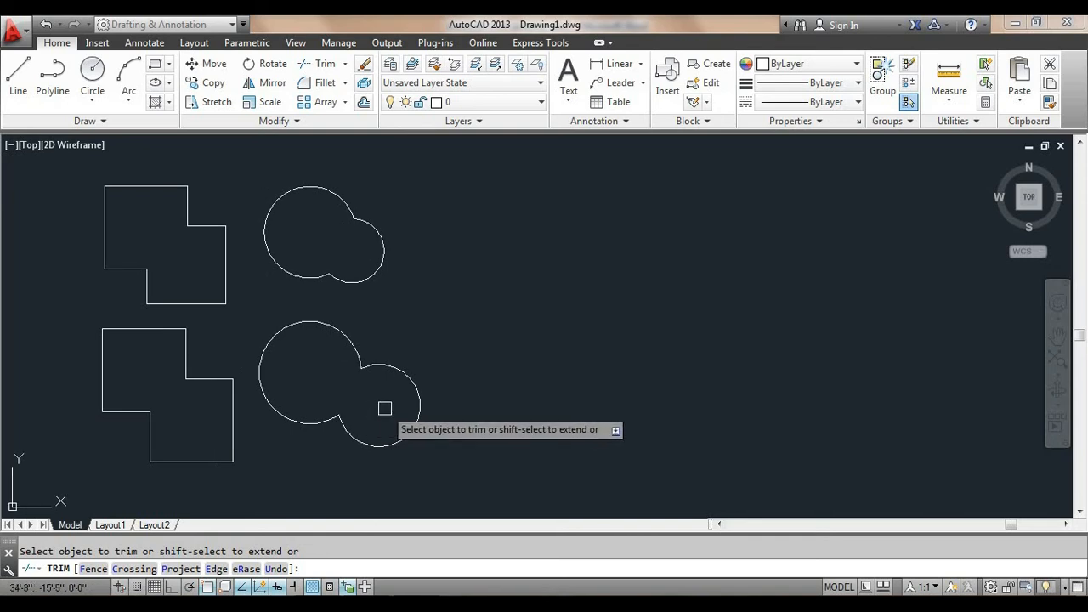
# - Extend the lower square's left and top edges across the upper square to its far sides, using all objects as boundary edges
pyautogui.click(345, 64)
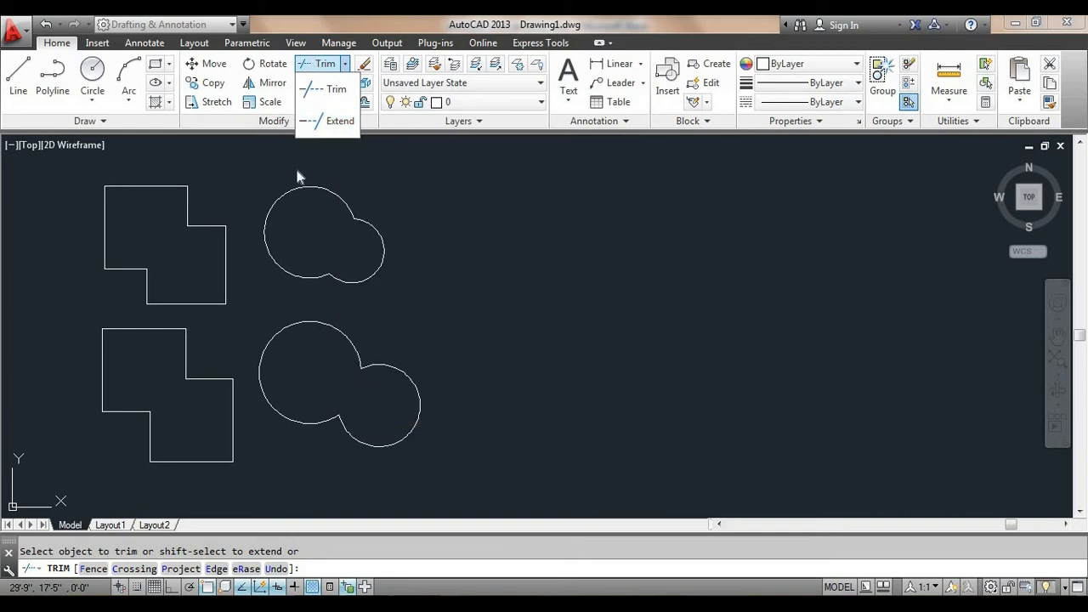
pyautogui.moveTo(217, 347); pyautogui.dragTo(348, 342, button='middle')
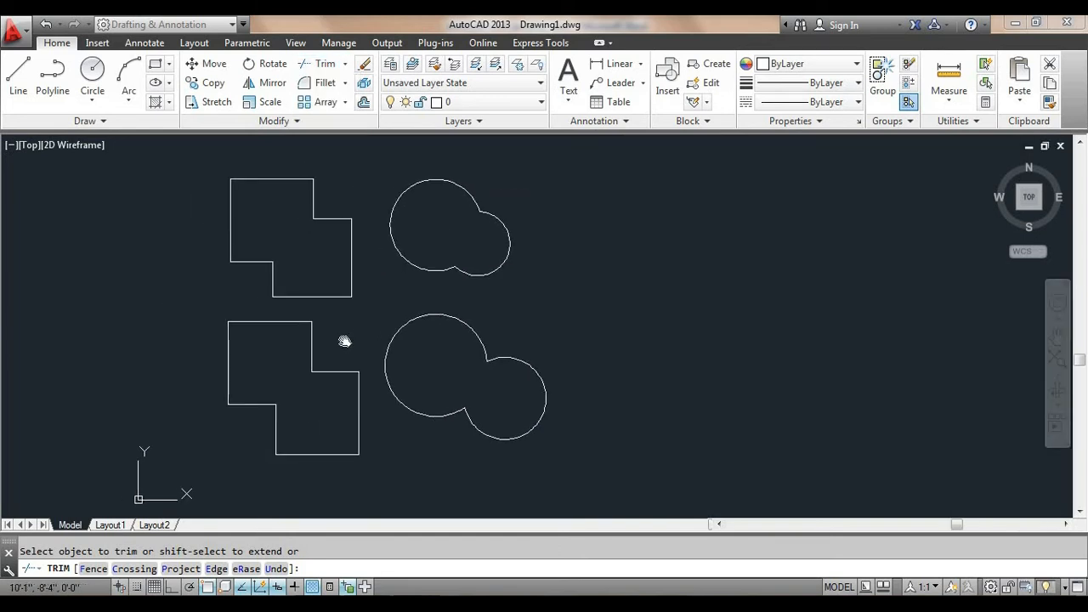
pyautogui.write('e')
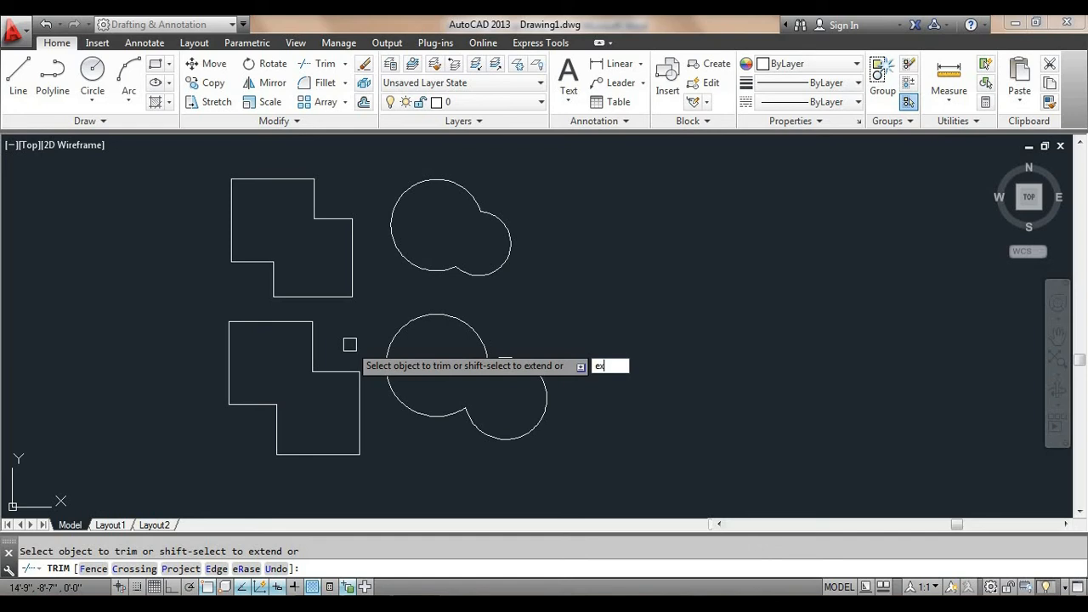
pyautogui.write('x')
pyautogui.press('Return')
pyautogui.press('Return')
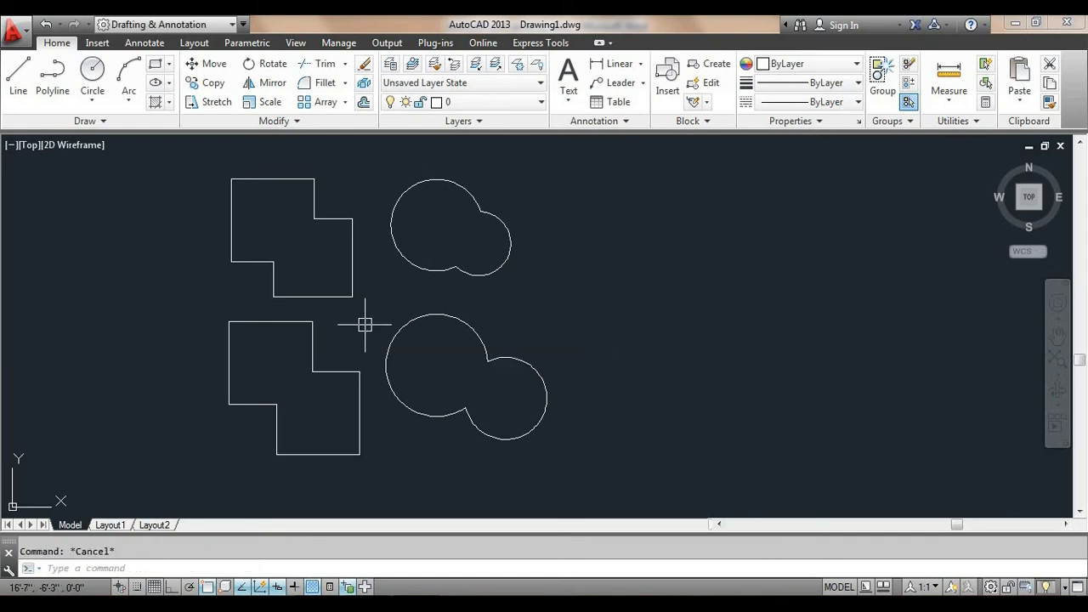
pyautogui.press('Return')
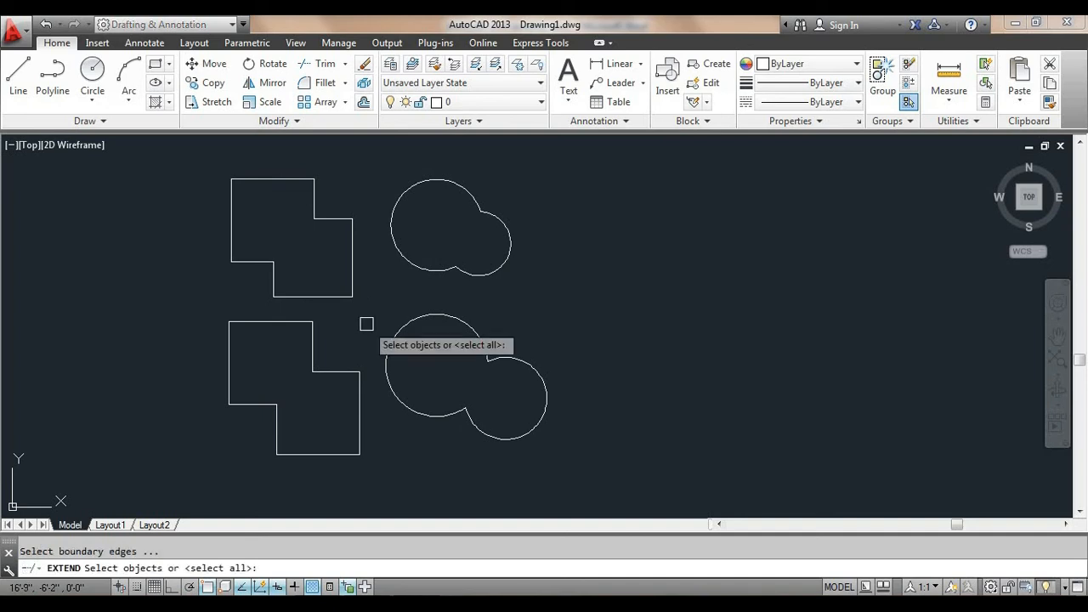
pyautogui.press('Return')
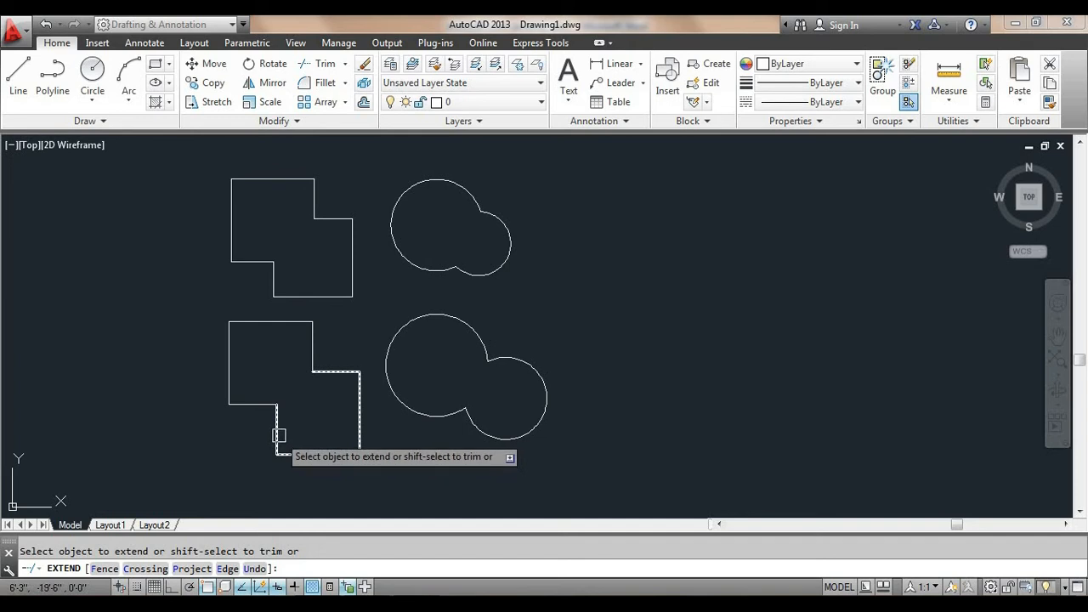
pyautogui.scroll(5, 279, 435)
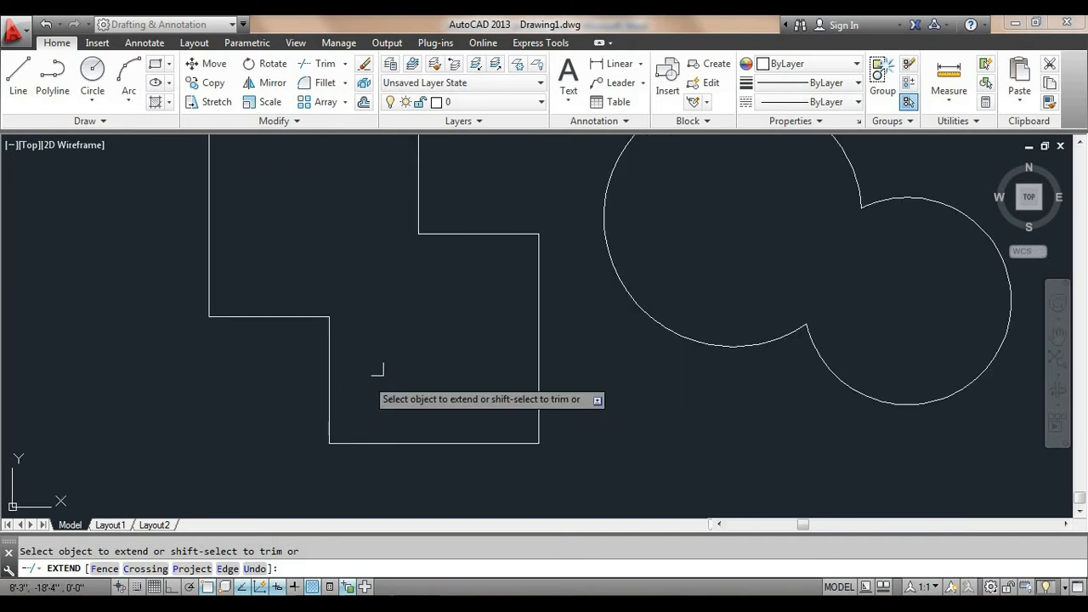
pyautogui.moveTo(399, 317); pyautogui.dragTo(397, 361, button='middle')
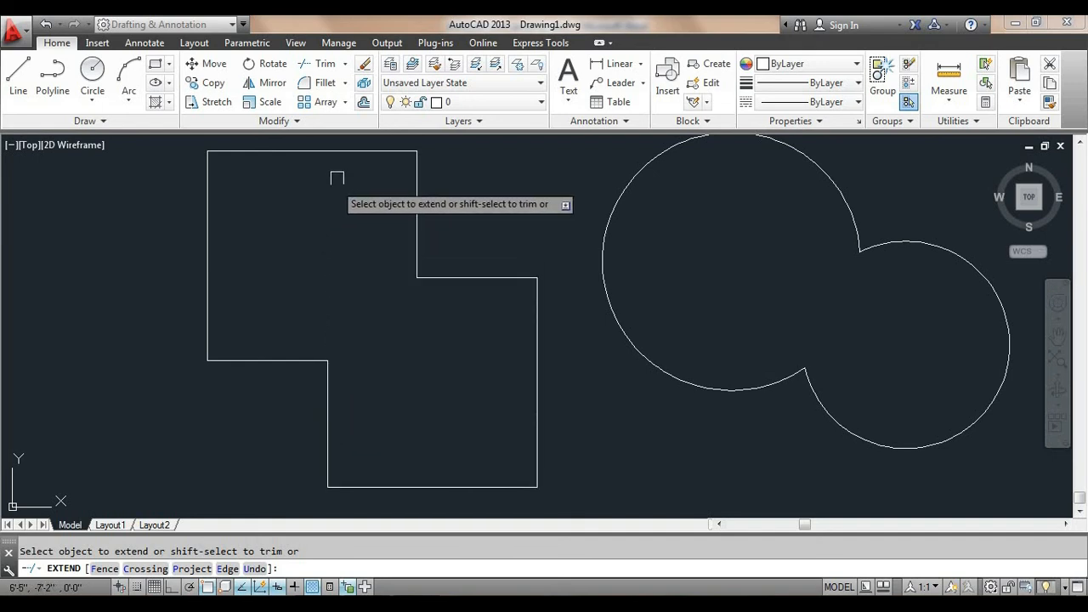
pyautogui.click(328, 386)
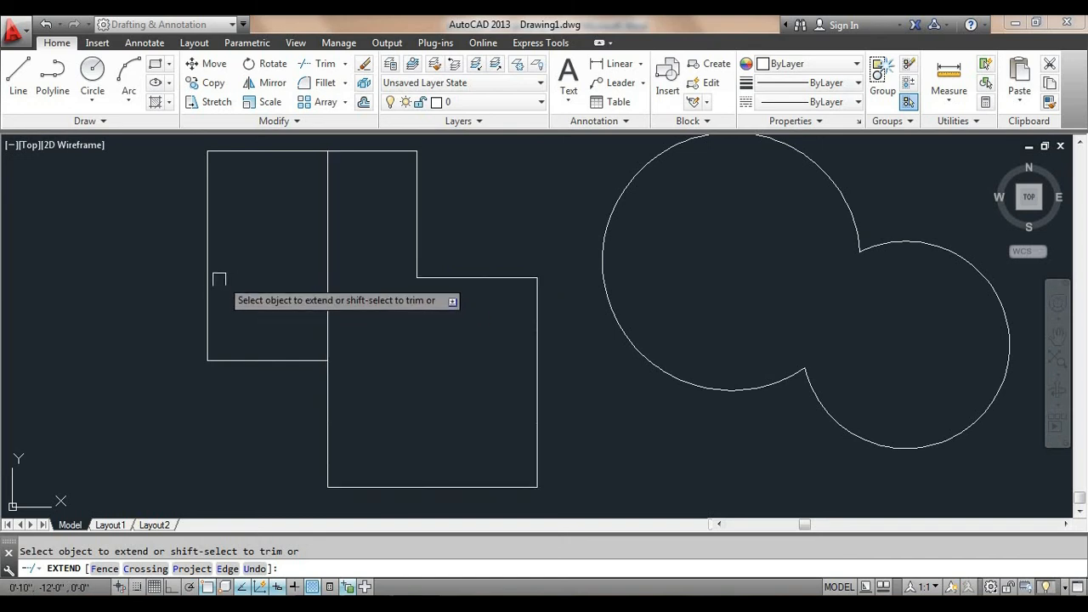
pyautogui.click(453, 279)
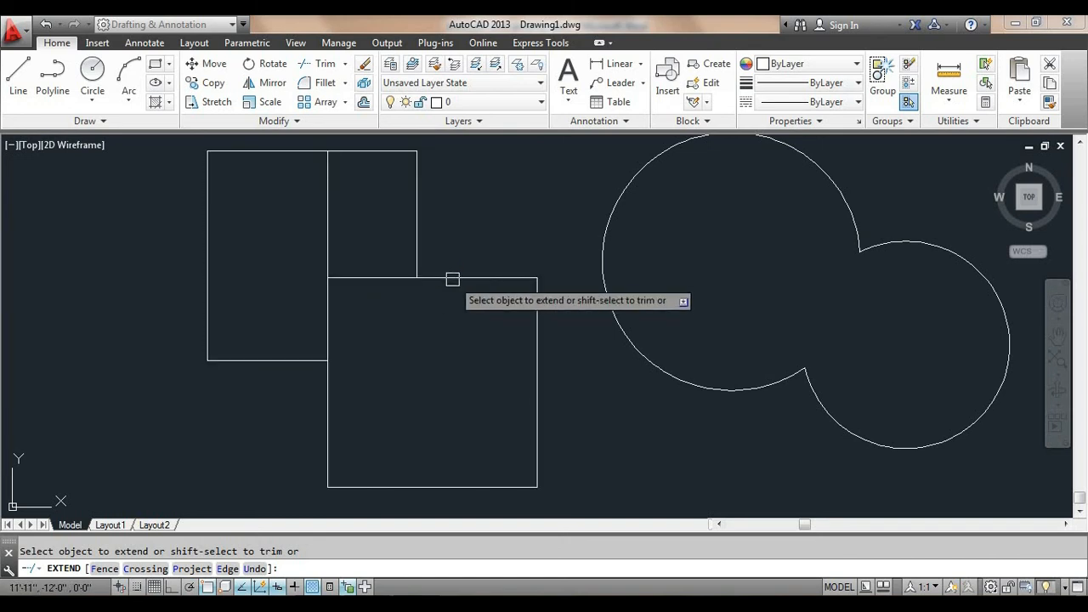
pyautogui.click(351, 278)
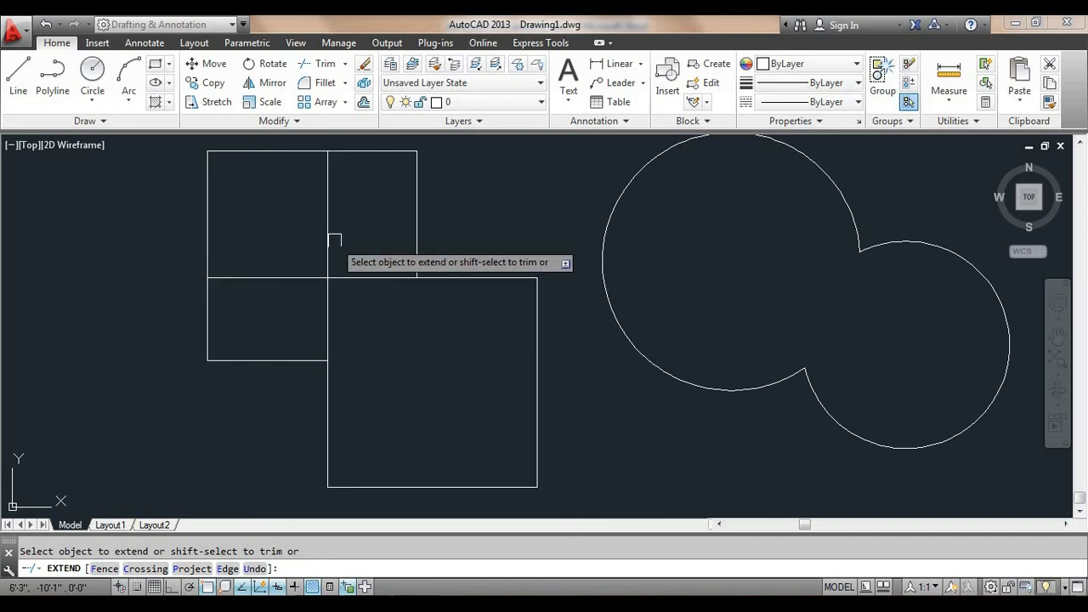
# - Extend the upper square's bottom edge to the lower square's right side, and its right edge down to that extended edge
pyautogui.click(299, 358)
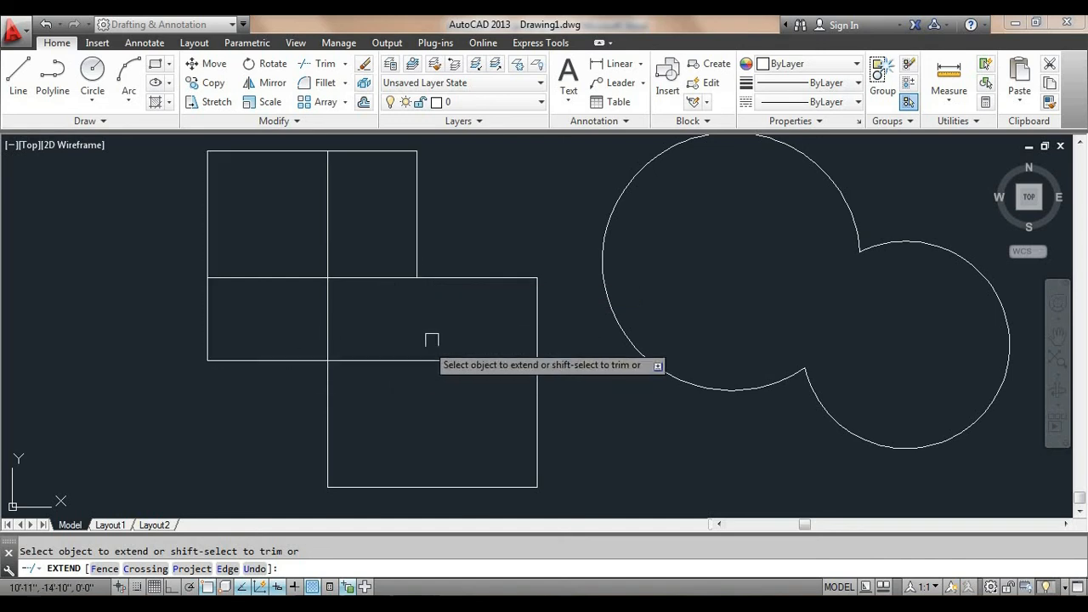
pyautogui.click(414, 258)
pyautogui.click(414, 278)
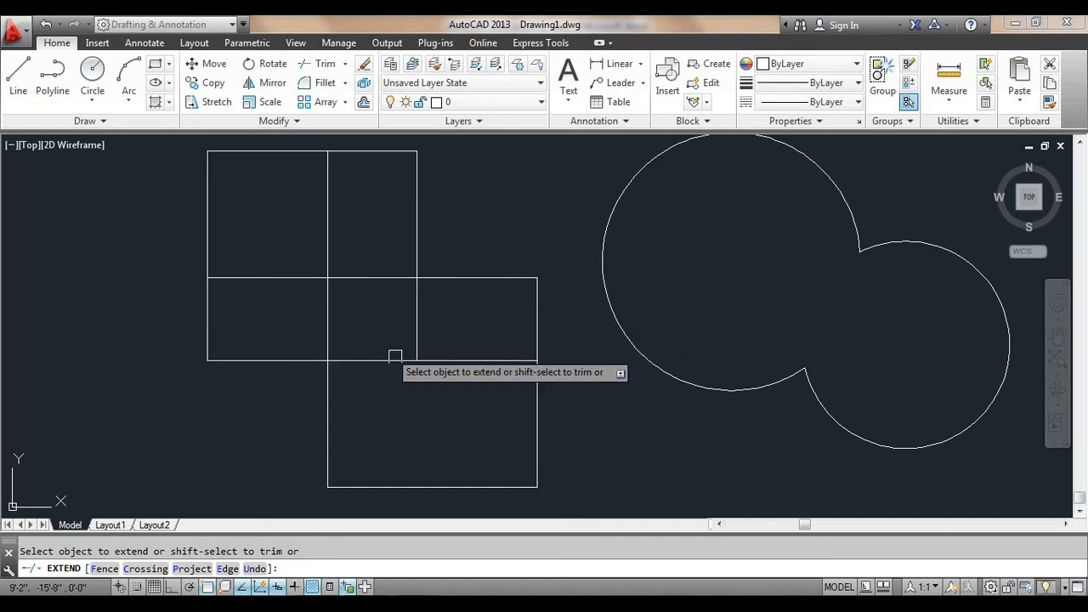
pyautogui.press('Escape')
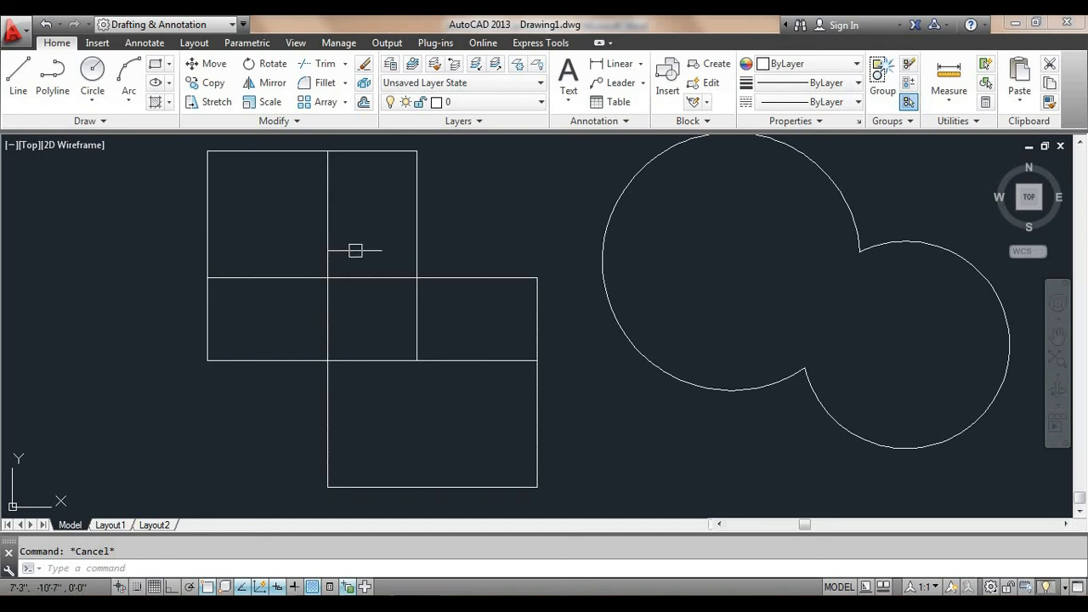
# - Trim the extended lines that overshoot the squares' corners, using all objects as cutting edges, to leave two complete overlapping squares
pyautogui.write('tr')
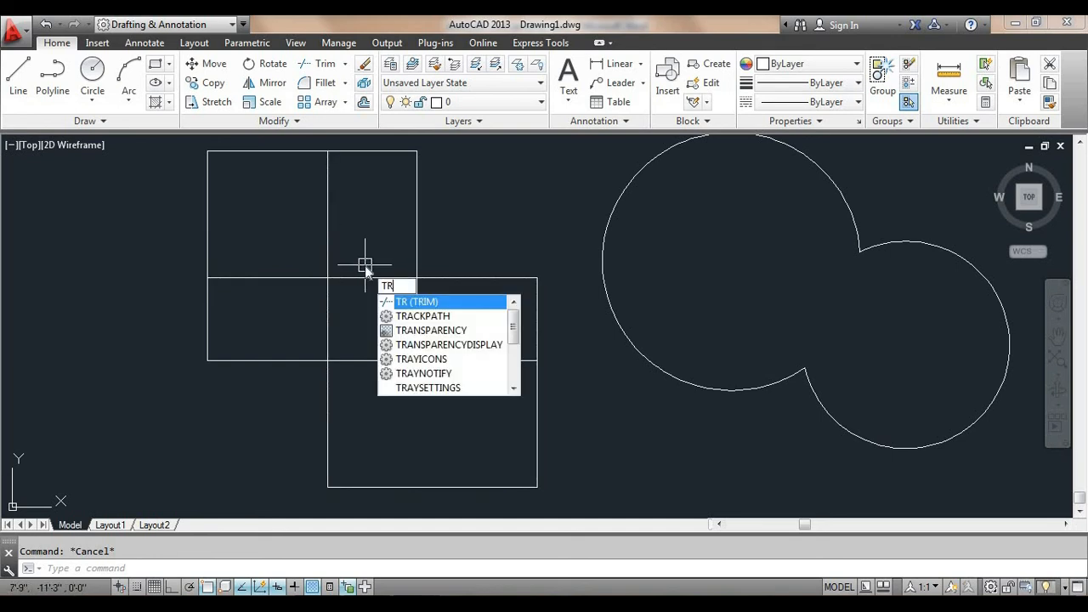
pyautogui.press('Return')
pyautogui.press('Return')
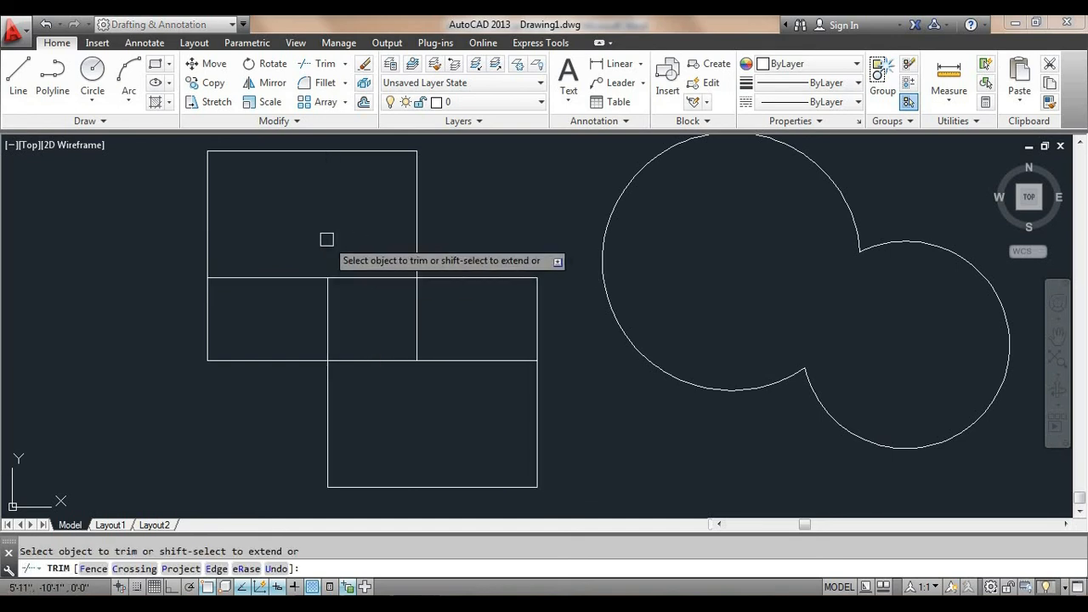
pyautogui.click(301, 277)
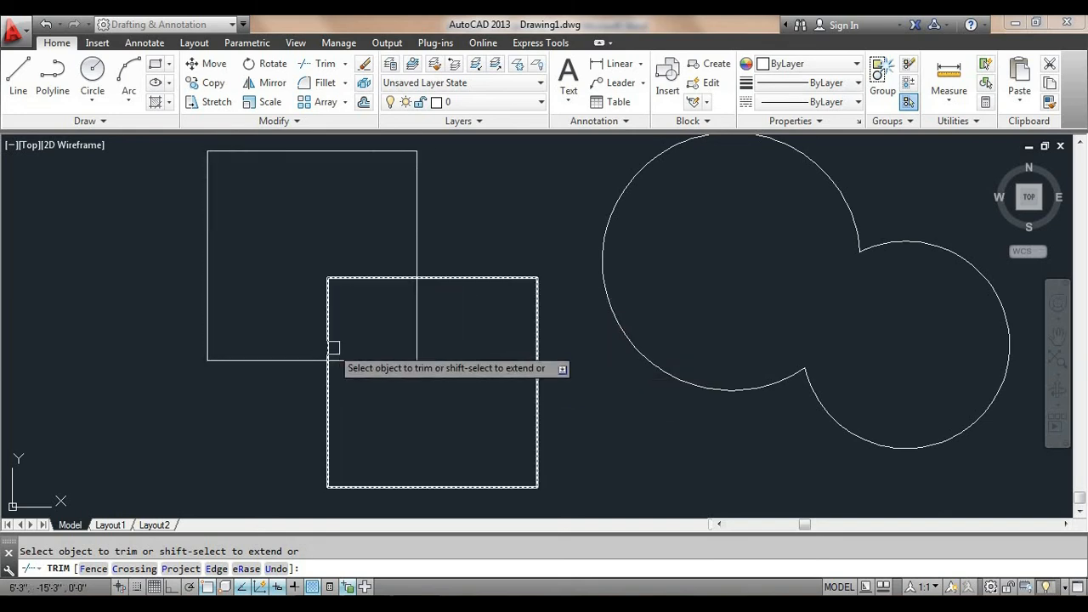
pyautogui.scroll(-4, 367, 368)
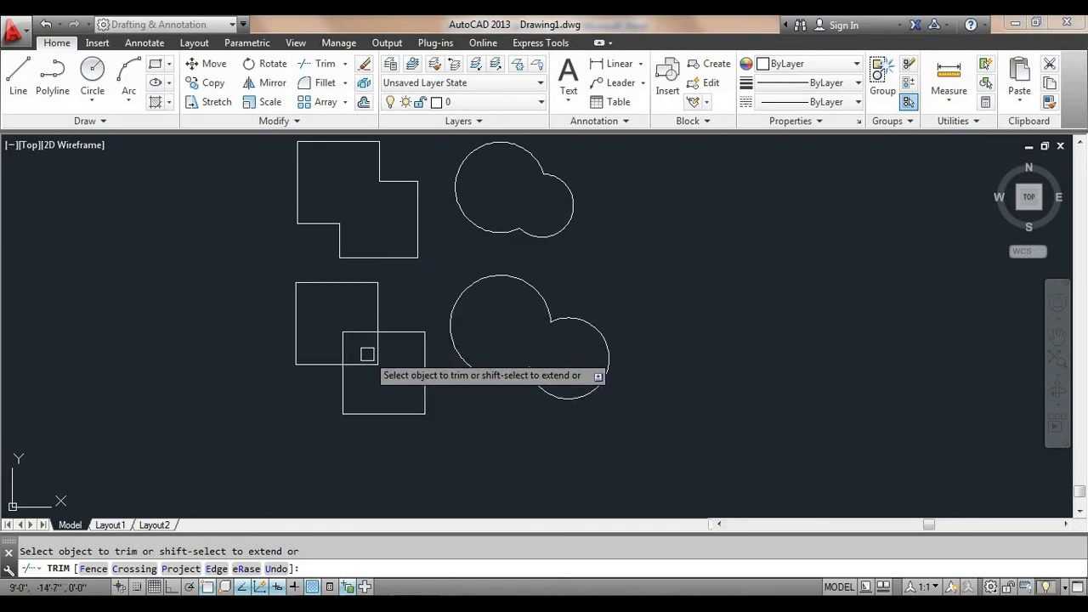
pyautogui.moveTo(365, 357); pyautogui.dragTo(362, 382, button='middle')
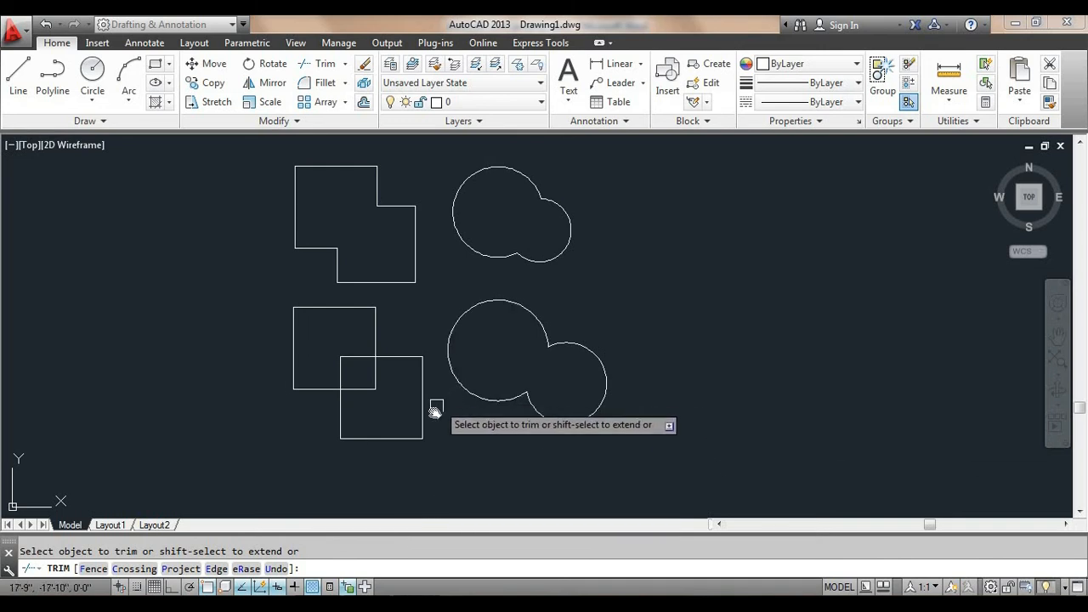
pyautogui.moveTo(436, 403); pyautogui.dragTo(425, 427, button='middle')
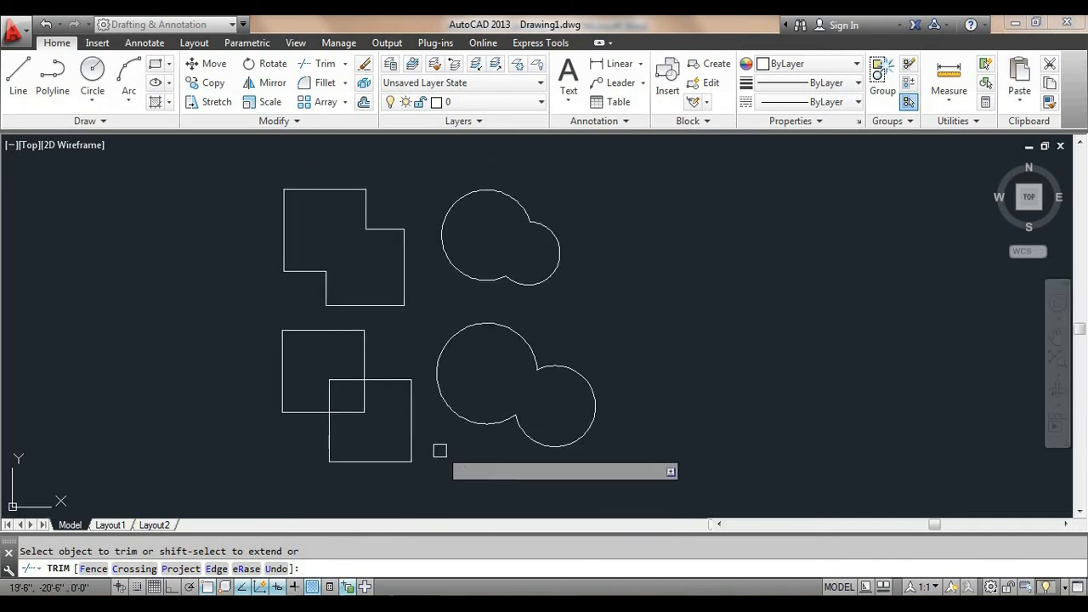